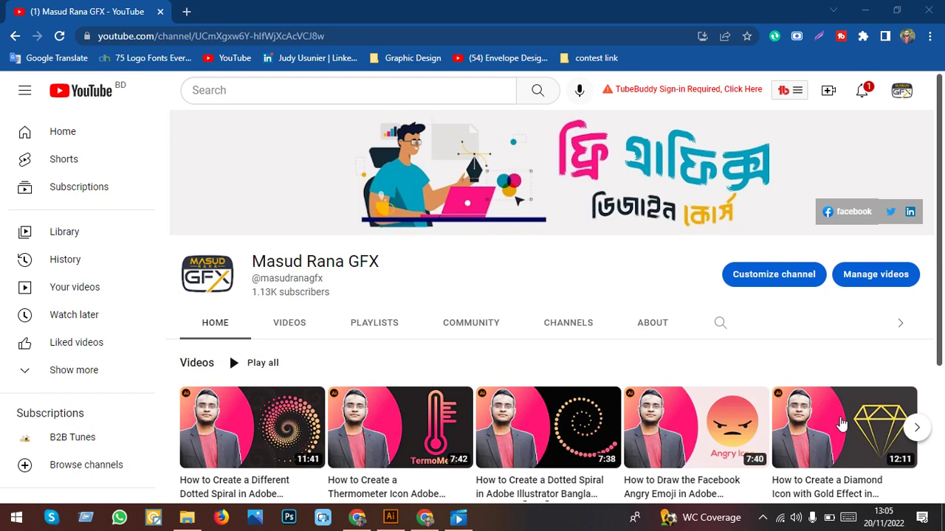
- Show the Chrome window with Google Images results for 'wool mark logo' and browse them
click(356, 519)
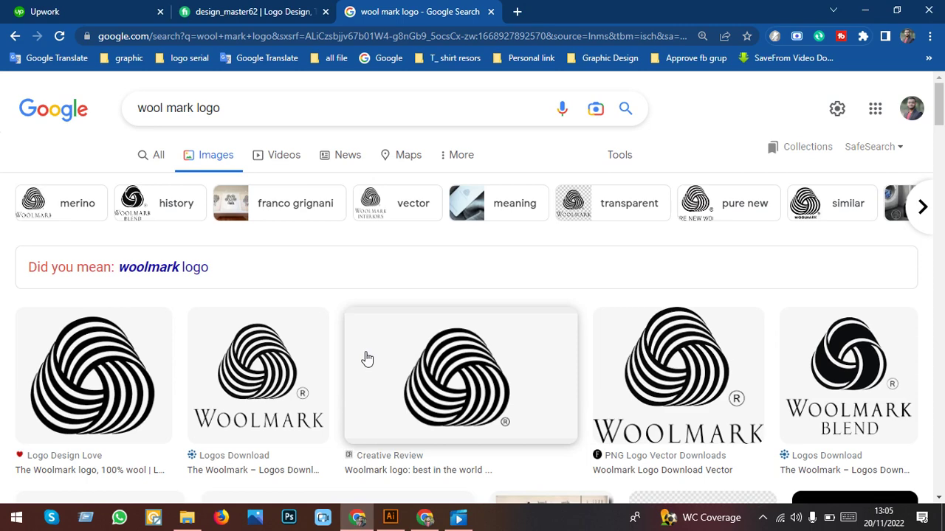
scroll(365, 358, down, 1)
scroll(365, 359, up, 1)
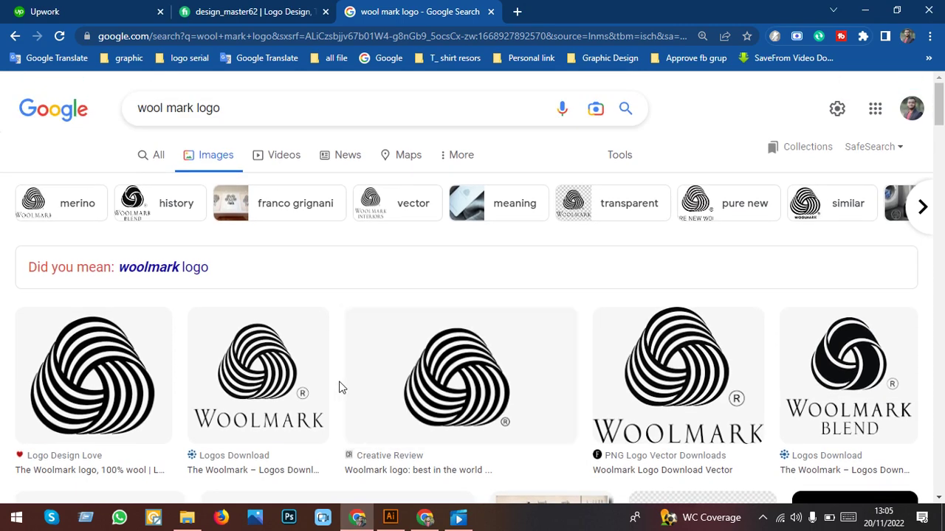
- Drag the finished pink Woolmark sample and its black background off the artboard, then zoom back in
click(392, 518)
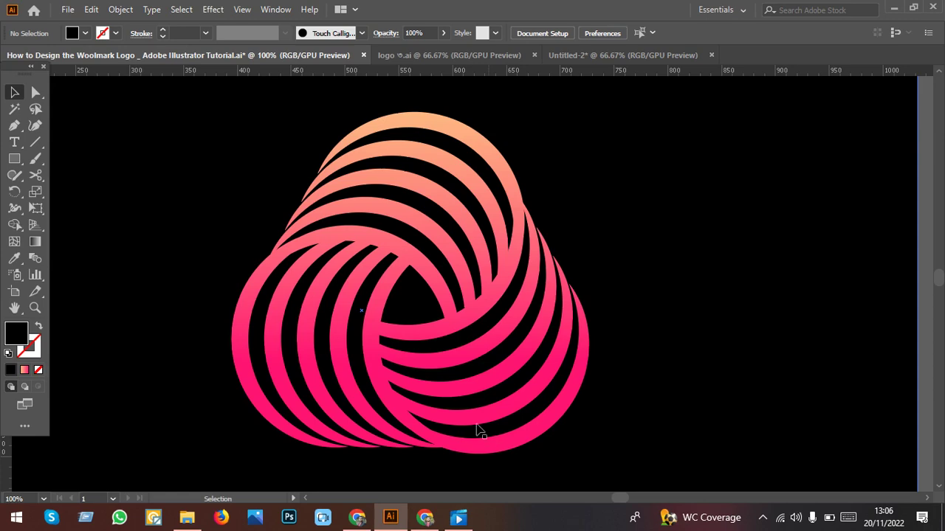
scroll(436, 369, down, 2)
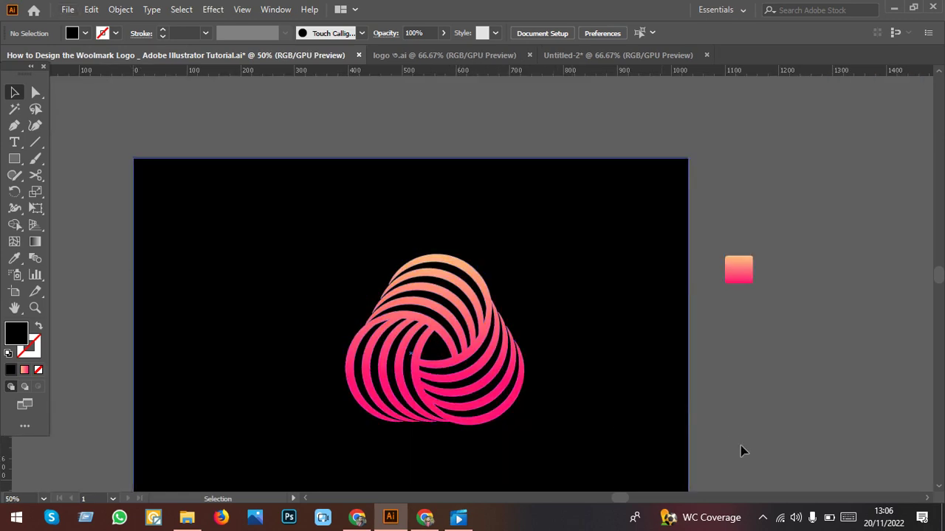
scroll(443, 355, down, 2)
mouse_move(440, 324)
mouse_down()
mouse_move(430, 320)
mouse_move(363, 127)
mouse_up()
scroll(456, 359, up, 3)
scroll(516, 358, left, 2)
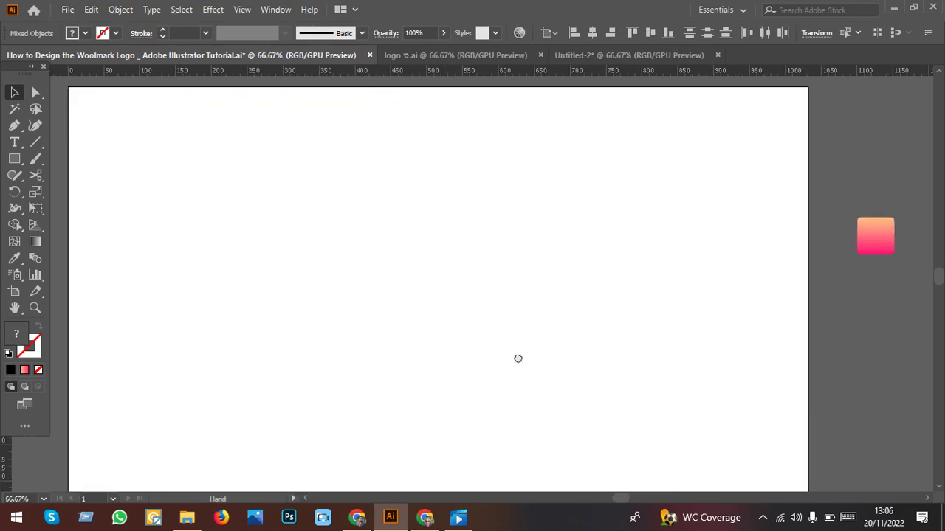
scroll(526, 354, up, 1)
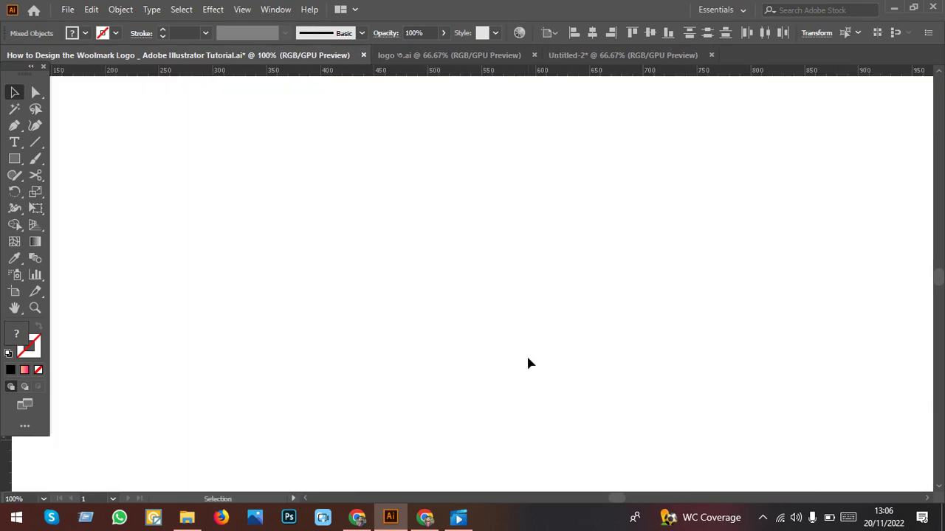
- Draw a 155 × 155 px circle with the Ellipse tool
click(16, 161)
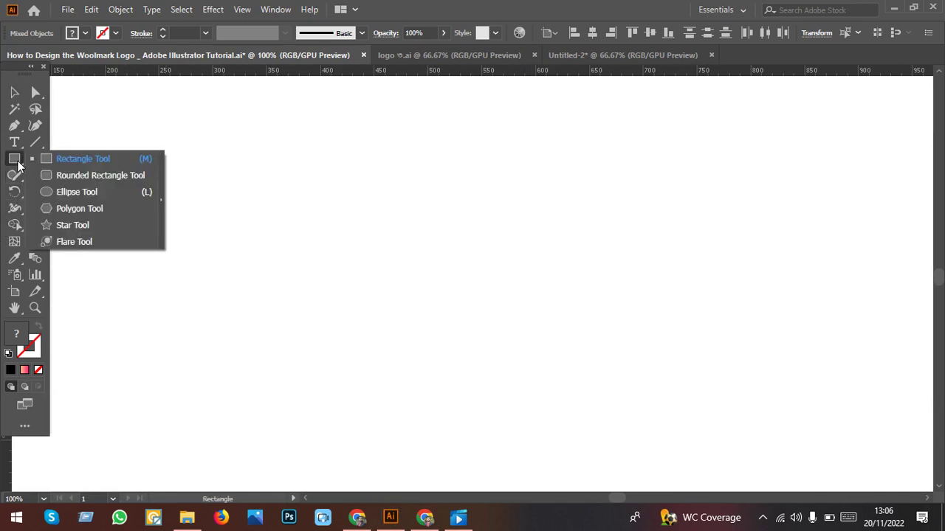
click(68, 193)
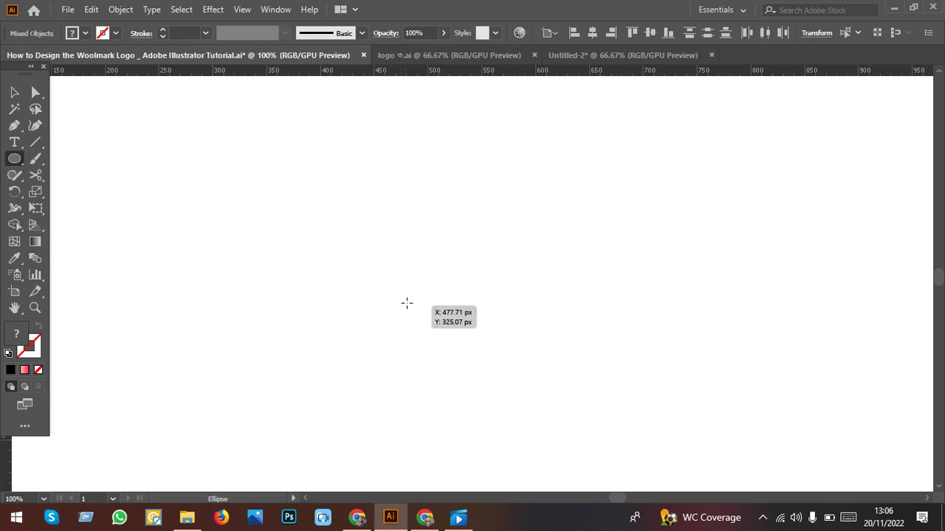
click(445, 268)
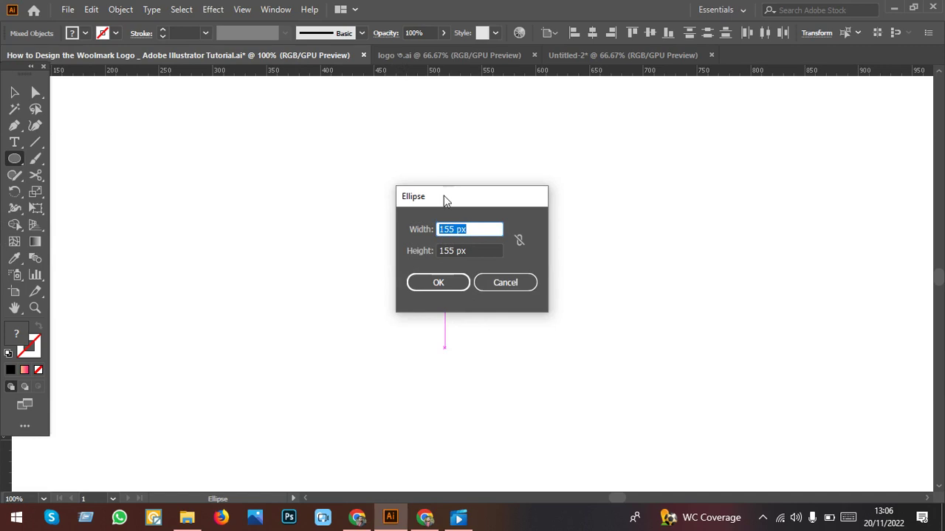
click(473, 229)
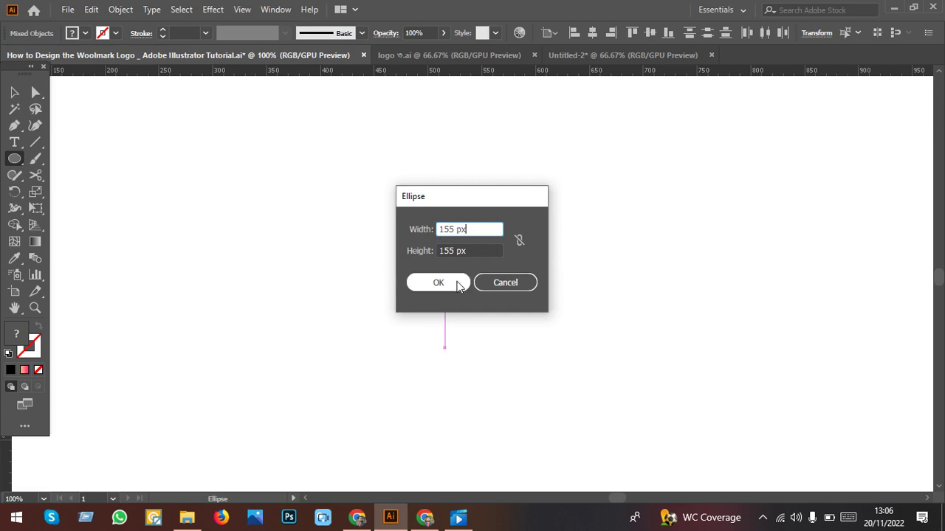
click(455, 283)
- Move the circle up and to the left and set its fill to None
key(v)
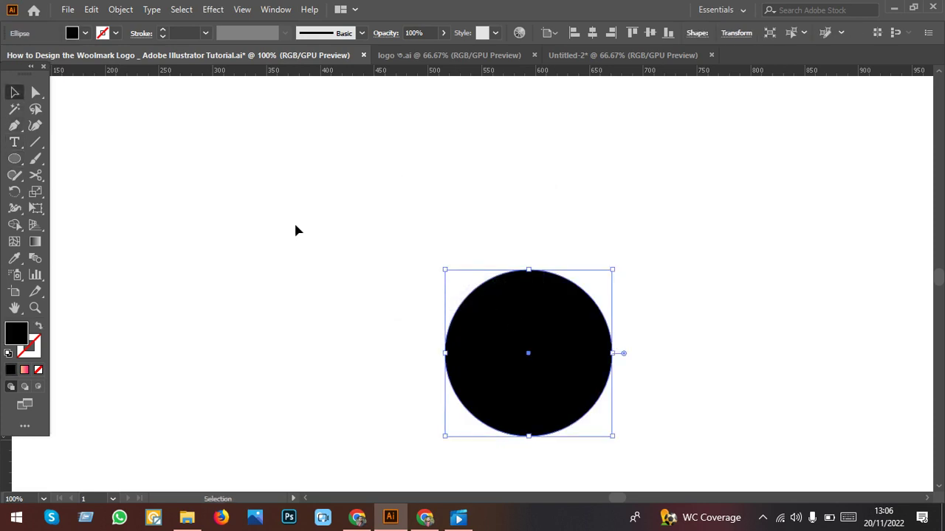
drag(519, 380, 382, 329)
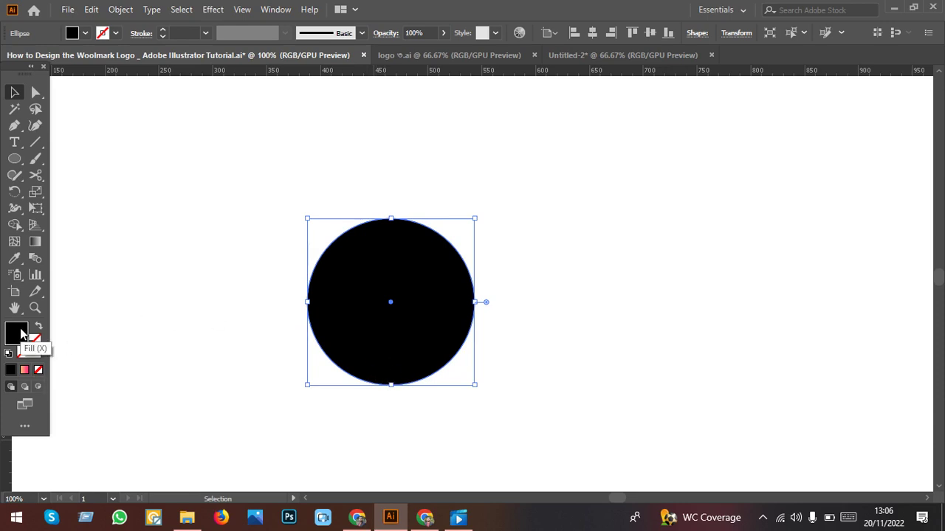
click(38, 370)
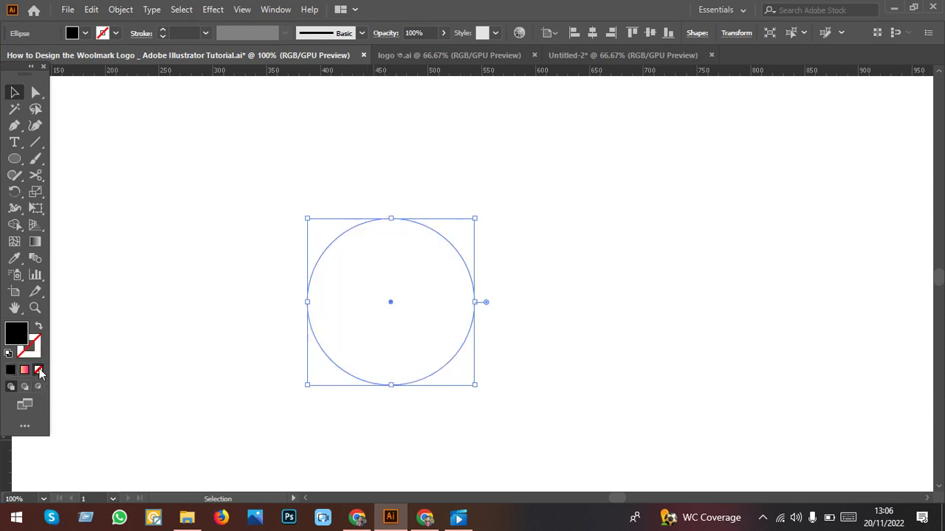
- Give the circle a black stroke, trying heavier weights before settling on 1 pt
click(180, 33)
text(3)
key(Return)
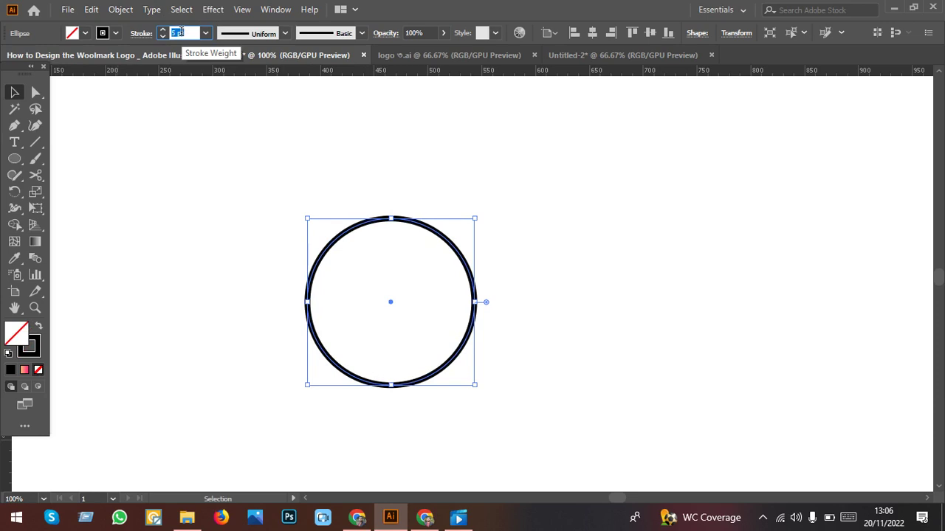
text(7)
key(Return)
scroll(348, 316, down, 1)
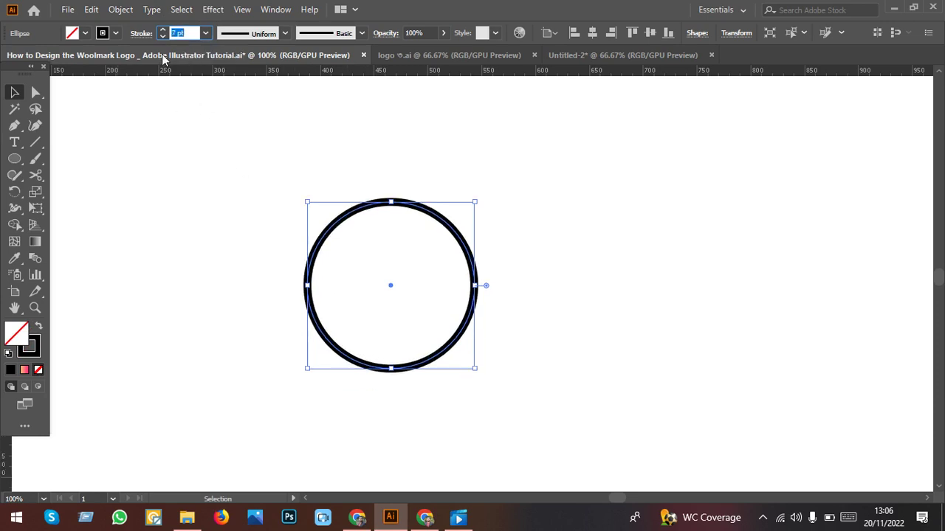
key(Up)
key(Up)
key(Up)
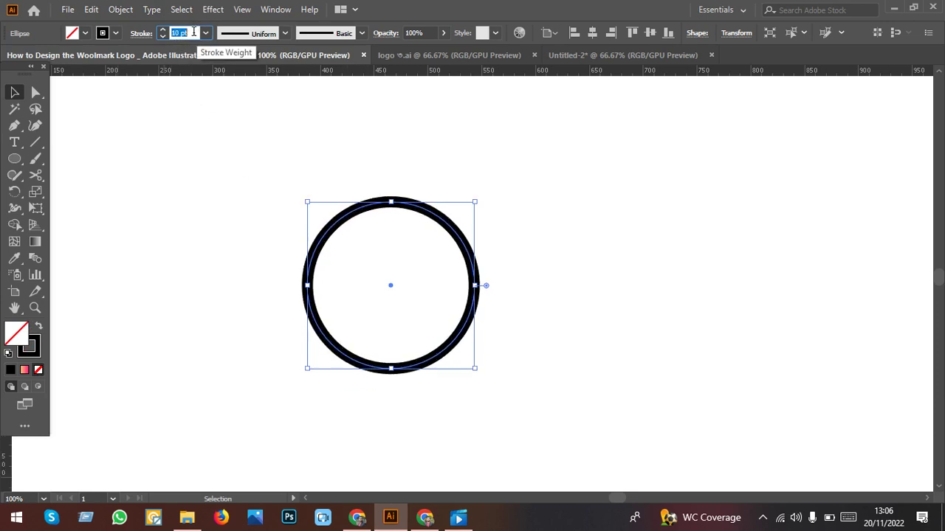
key(Down)
key(Down)
key(Down)
key(Down)
key(Down)
key(Down)
key(Down)
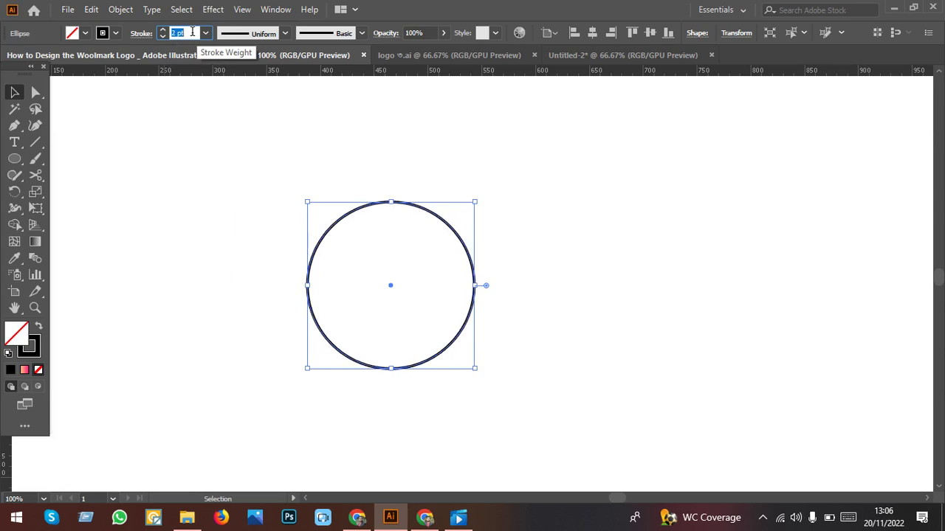
key(Down)
click(356, 338)
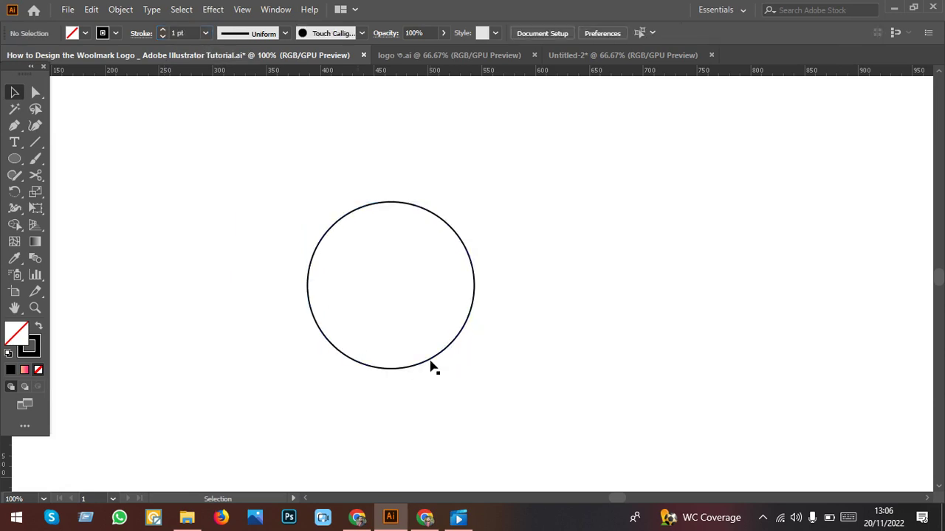
click(430, 362)
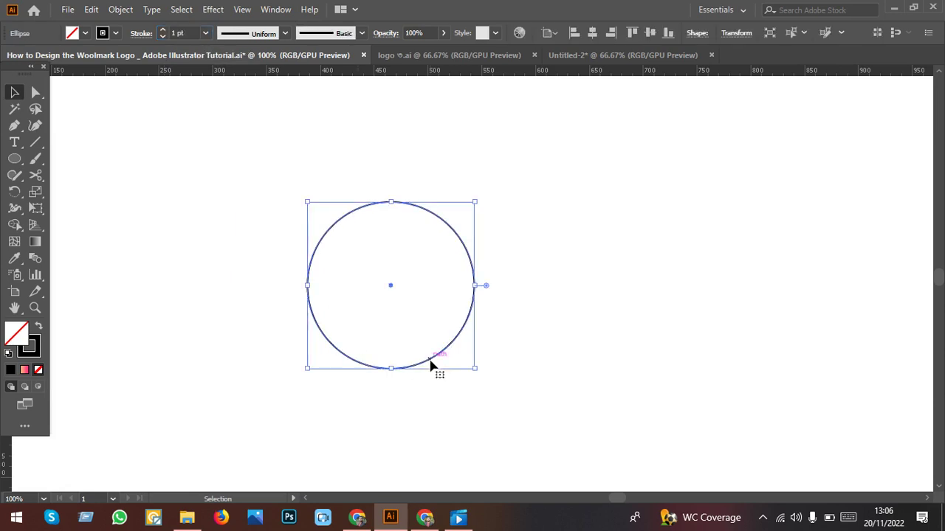
- Alt-drag an overlapping copy of the circle rightward and draw a rectangle atop their overlap
drag(429, 362, 515, 365)
scroll(551, 387, up, 1)
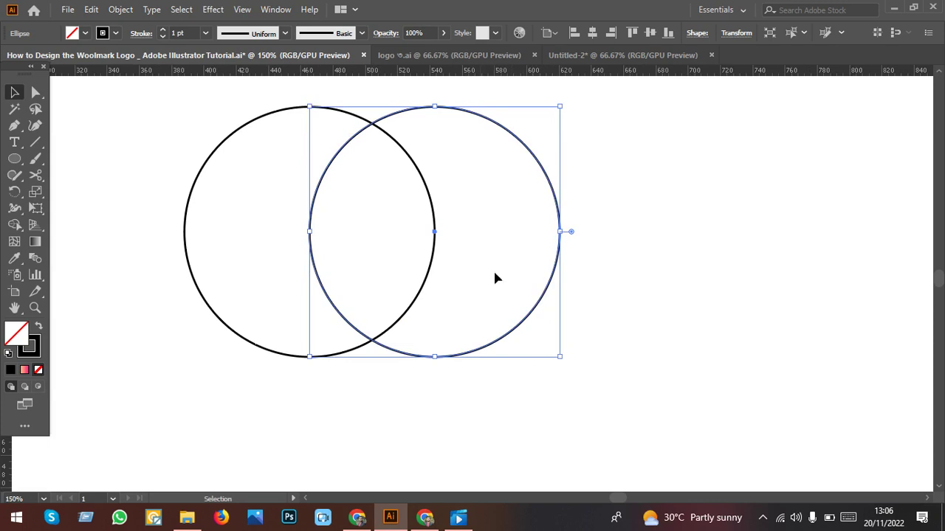
drag(14, 158, 72, 164)
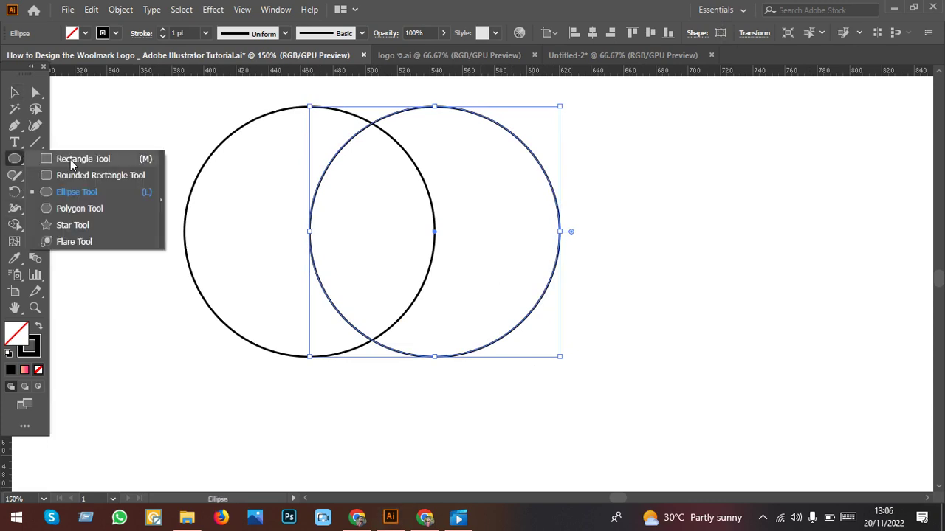
click(71, 163)
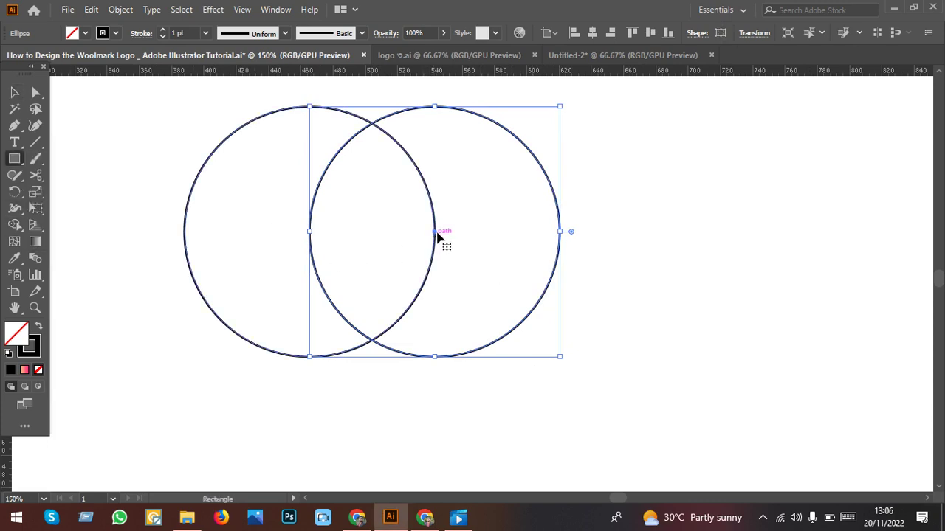
mouse_move(434, 223)
mouse_down()
mouse_move(303, 211)
mouse_move(308, 123)
mouse_up()
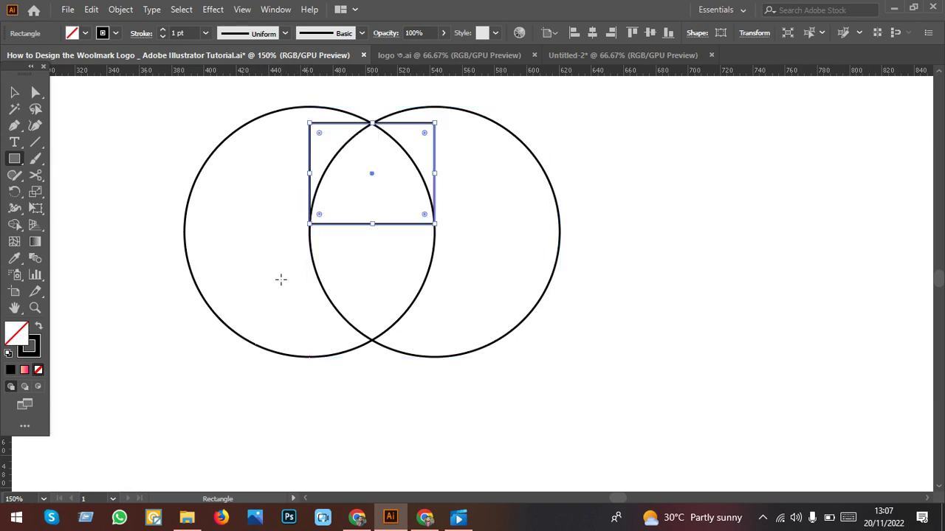
scroll(291, 272, up, 1)
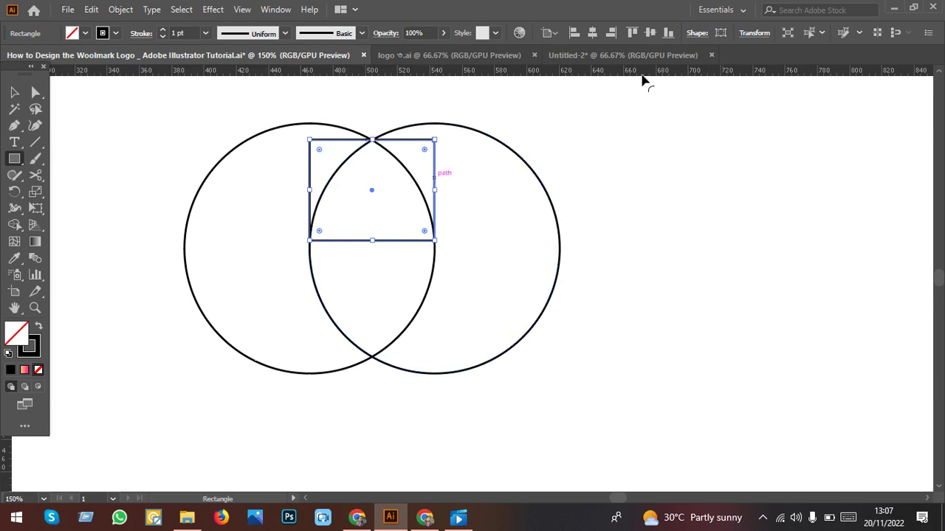
- Set the rectangle's height to about 61 px in the Shape properties
click(698, 34)
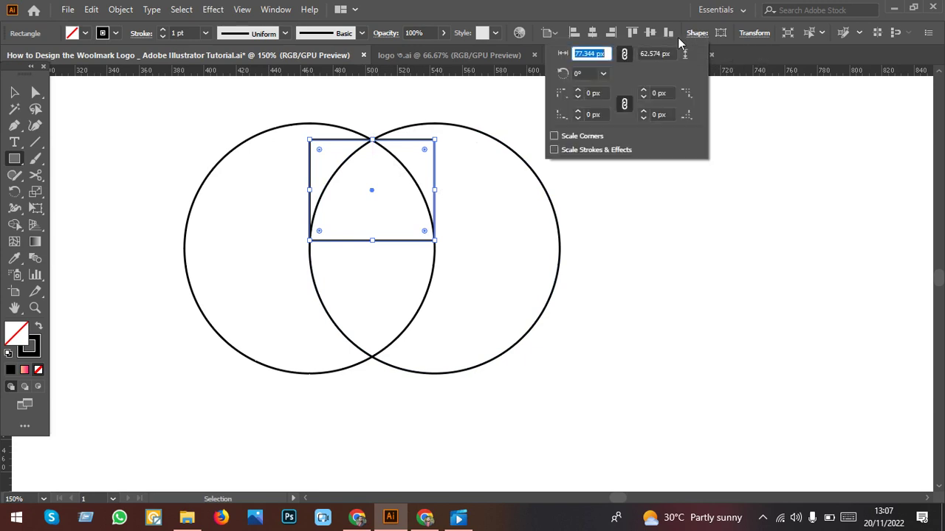
click(670, 53)
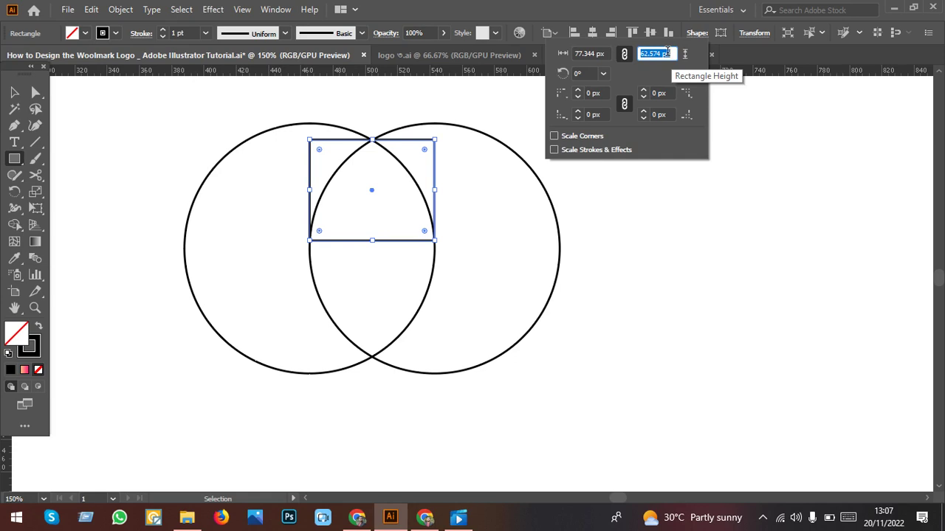
text(61)
key(Return)
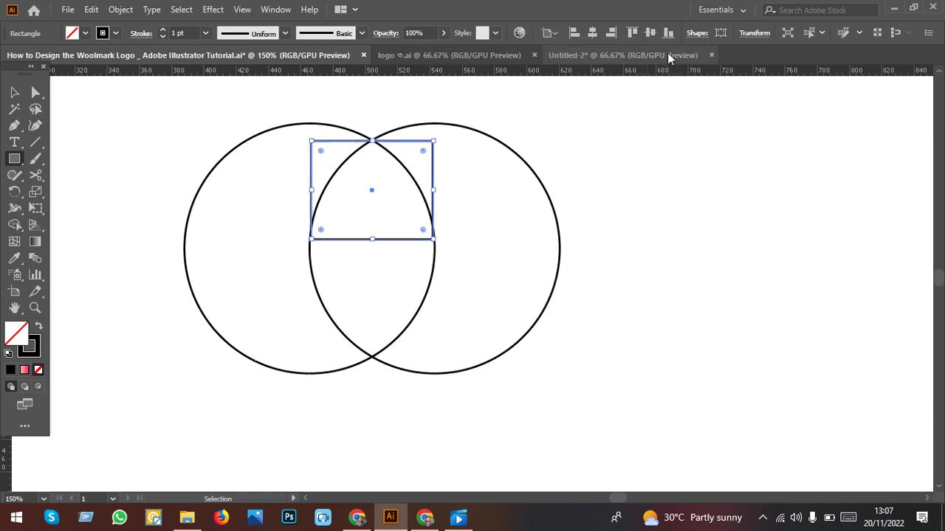
- Nudge the guide rectangle right so it sits on the circle's edge
scroll(417, 310, up, 1)
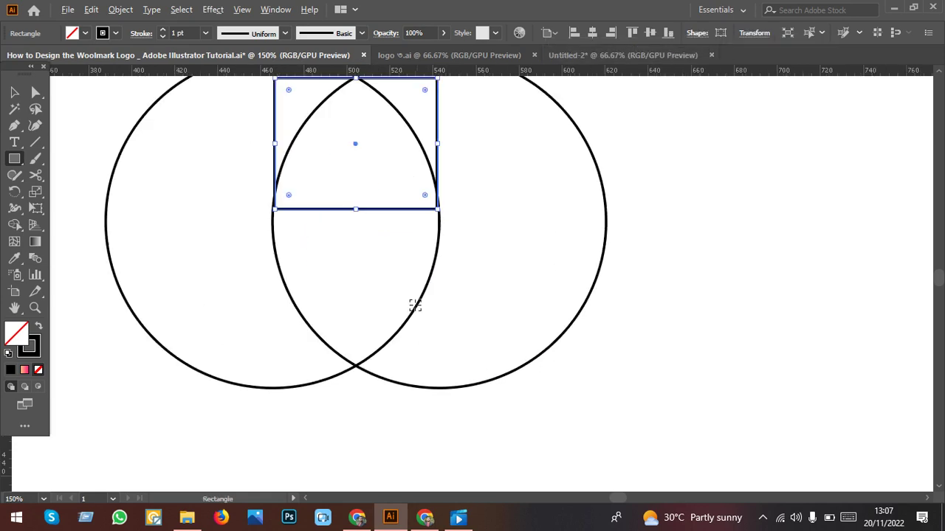
scroll(418, 278, up, 1)
scroll(419, 278, up, 1)
key(v)
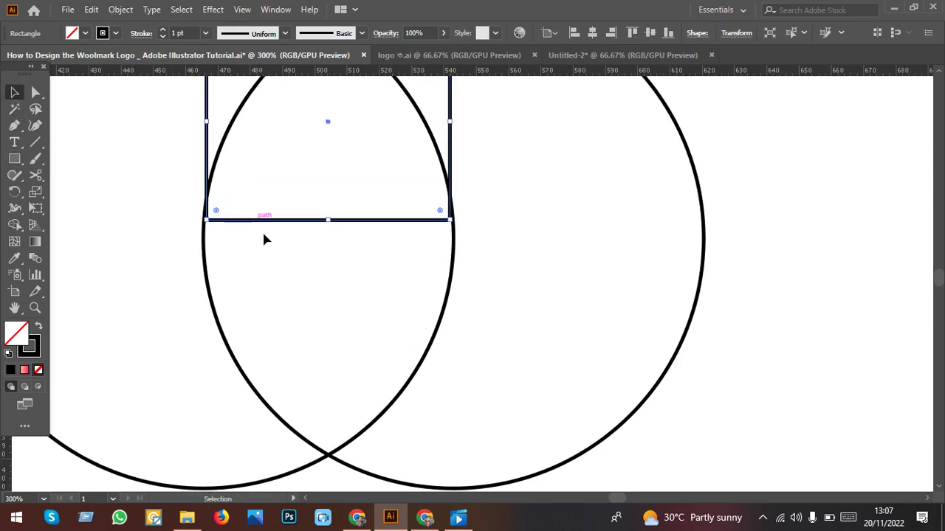
scroll(417, 242, up, 1)
click(432, 255)
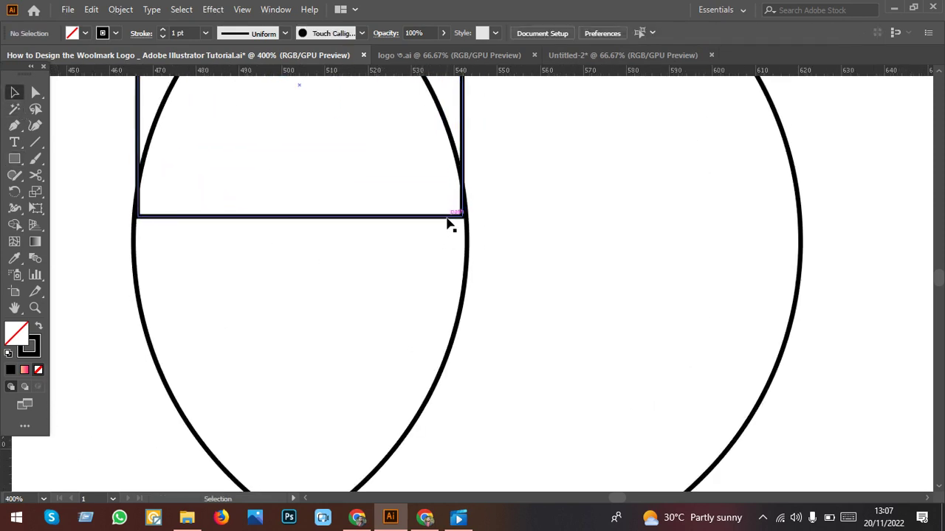
click(448, 219)
scroll(450, 221, up, 2)
scroll(476, 236, up, 1)
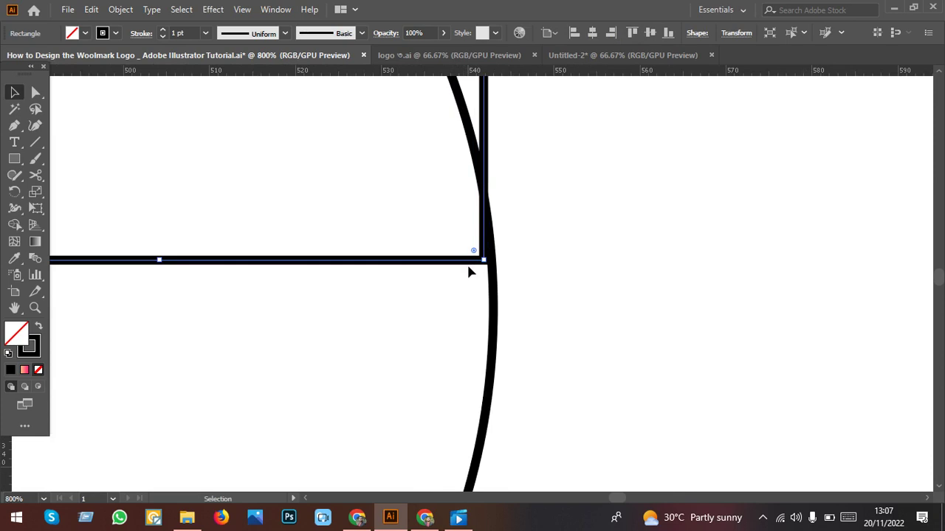
key(Right)
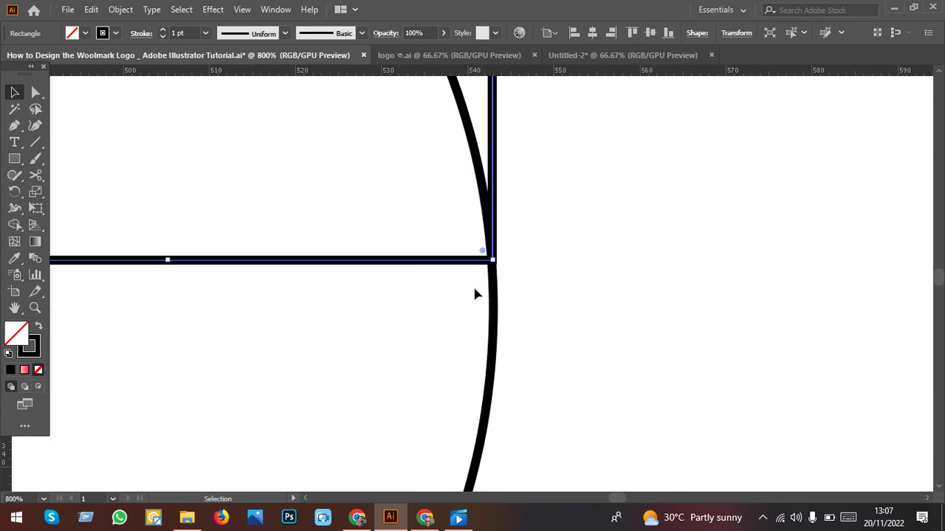
scroll(538, 308, down, 3)
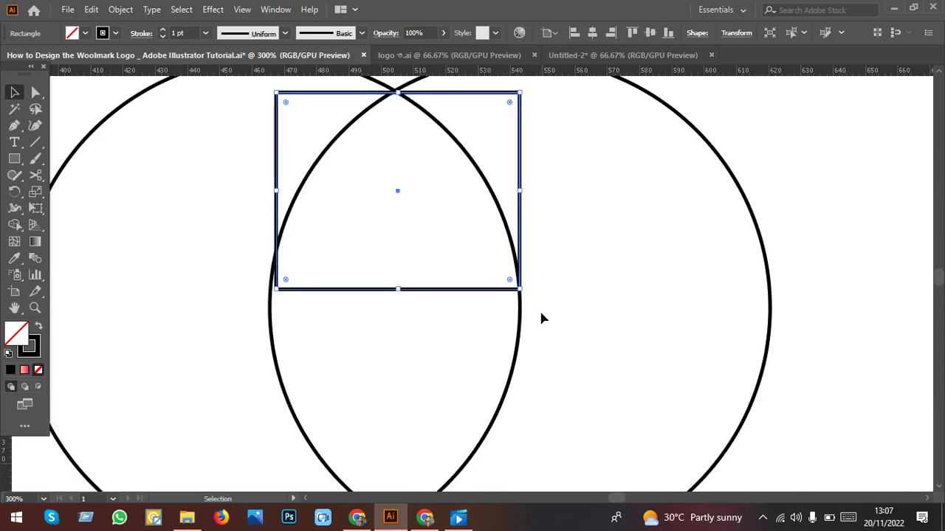
- In Outline mode, drag the rectangle's top edge onto the circles' intersection
key(a)
key(ctrl+y)
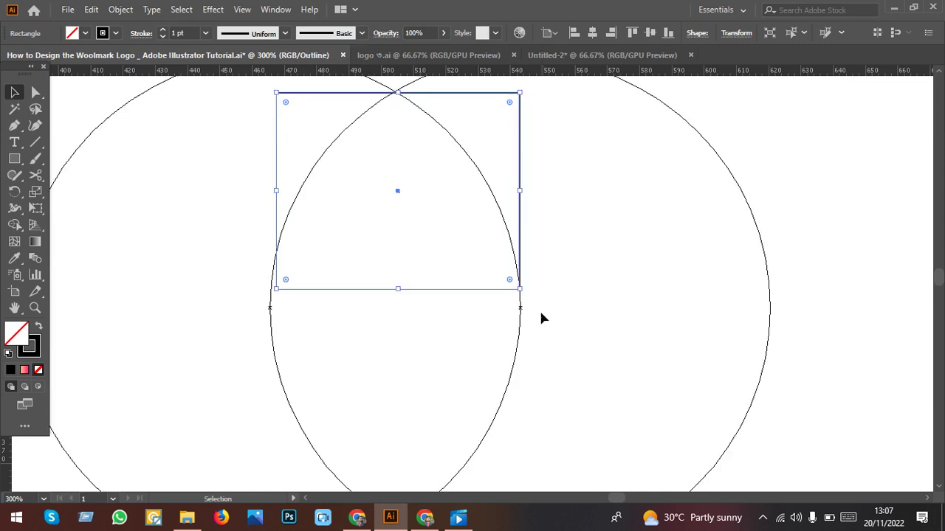
scroll(519, 306, up, 2)
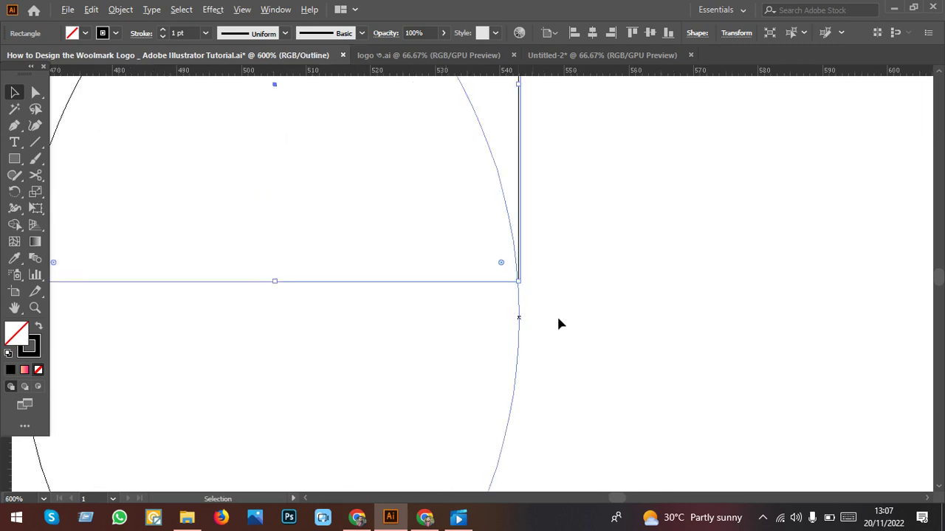
click(556, 315)
scroll(522, 300, up, 1)
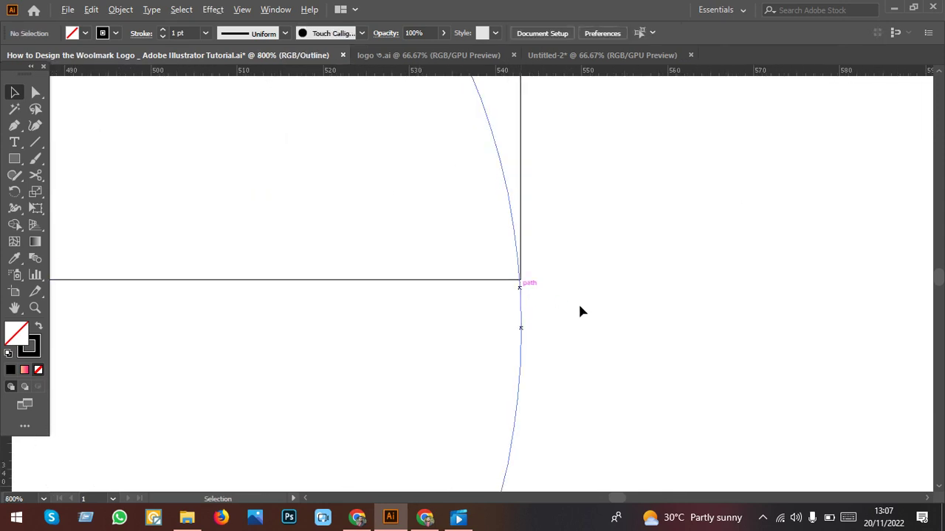
scroll(457, 328, down, 4)
scroll(531, 310, up, 3)
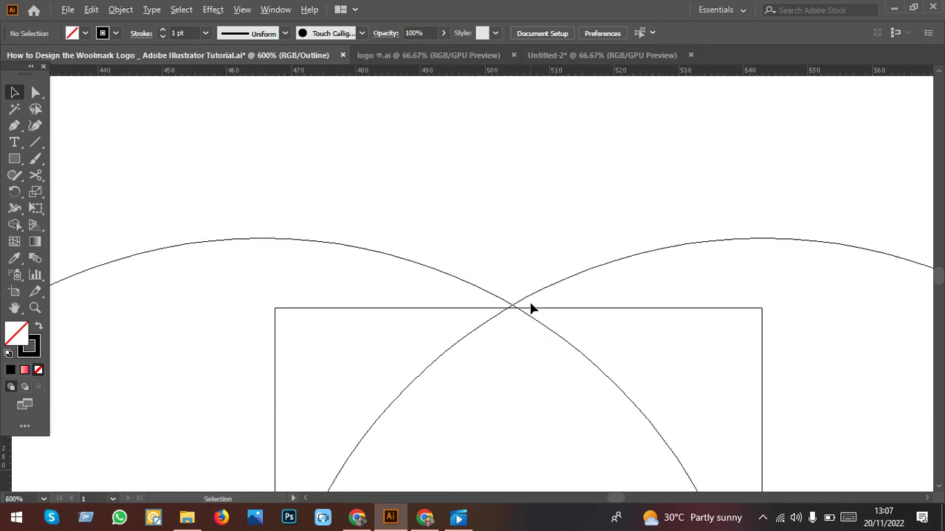
scroll(522, 313, up, 3)
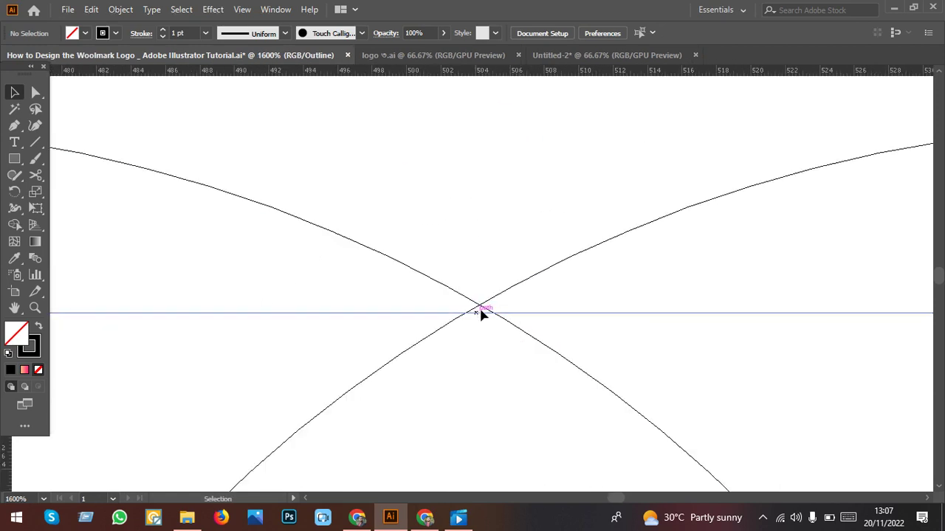
drag(484, 315, 485, 307)
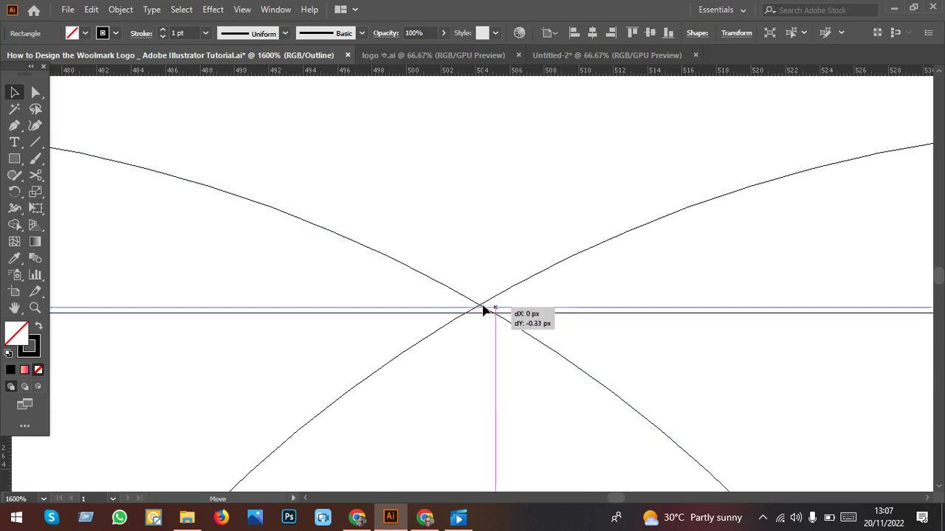
scroll(484, 308, down, 4)
scroll(502, 338, down, 3)
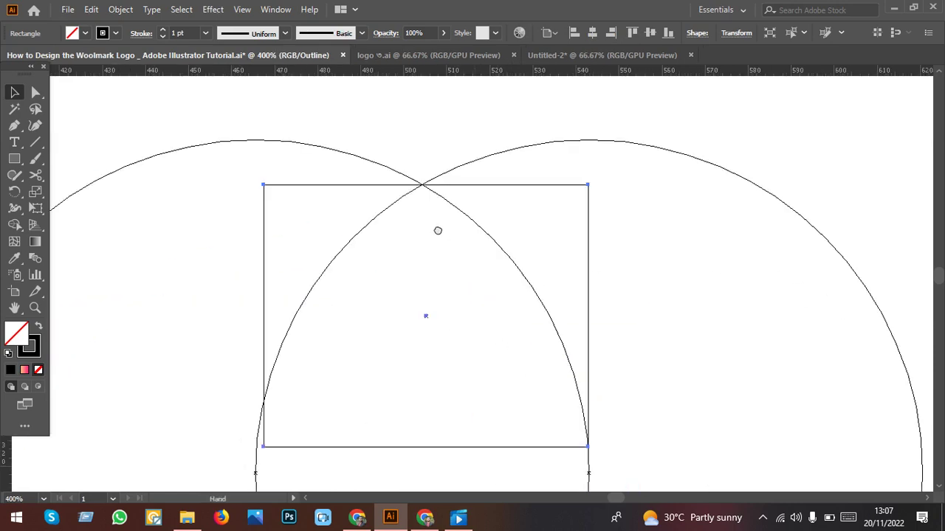
scroll(437, 228, down, 2)
scroll(346, 424, left, 1)
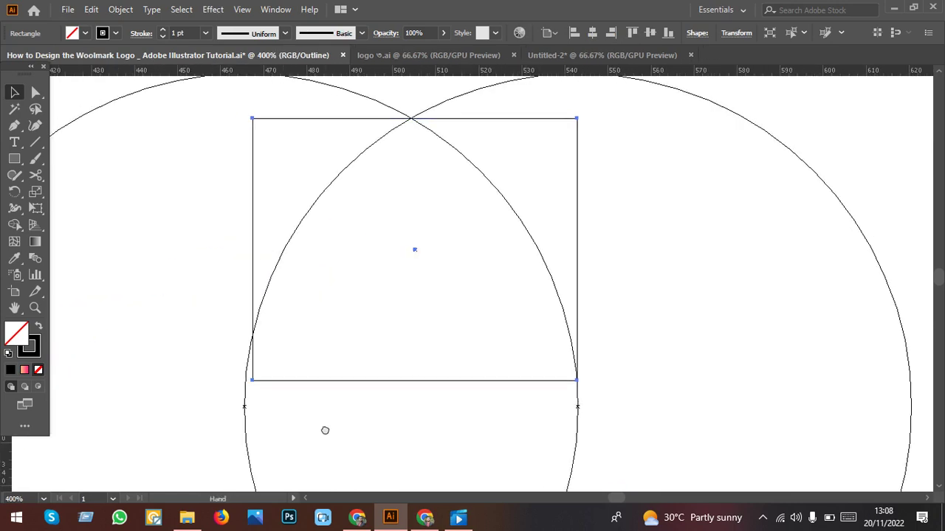
- Move the right circle so its edge meets the rectangle's lower-left corner
click(246, 402)
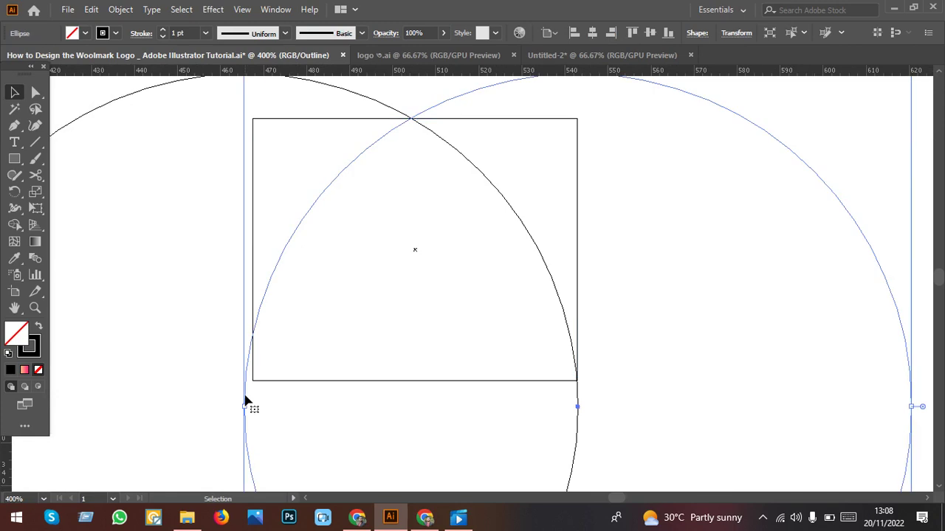
scroll(246, 402, up, 2)
drag(246, 396, 251, 392)
scroll(248, 392, up, 2)
scroll(223, 367, up, 3)
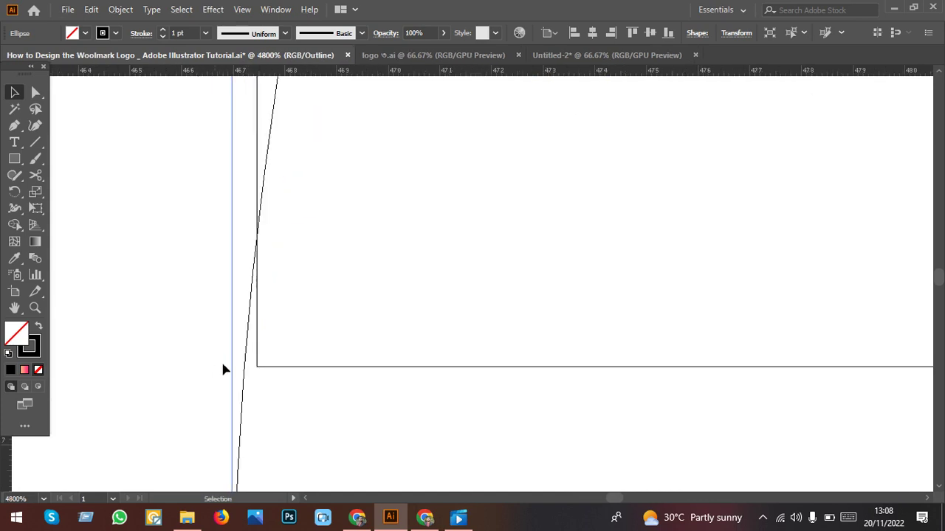
drag(248, 376, 257, 382)
scroll(352, 318, down, 3)
scroll(352, 318, down, 3)
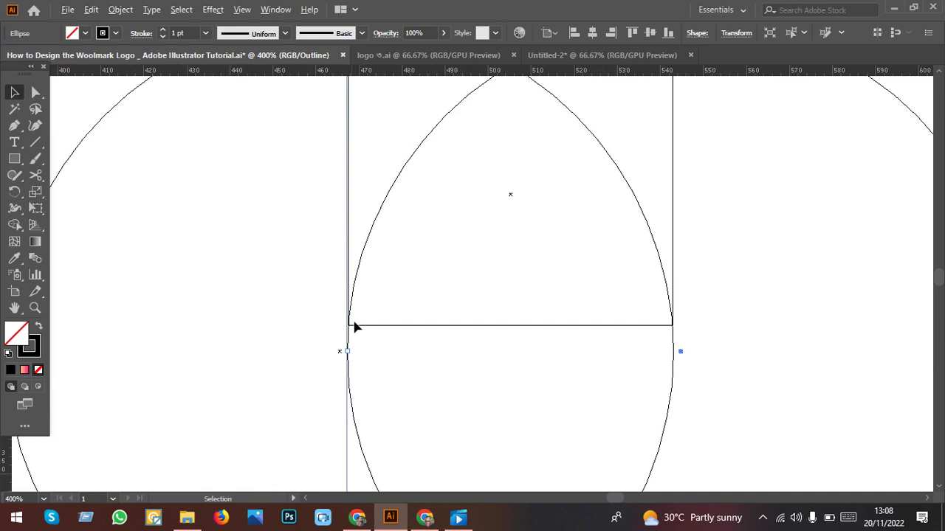
scroll(354, 327, down, 1)
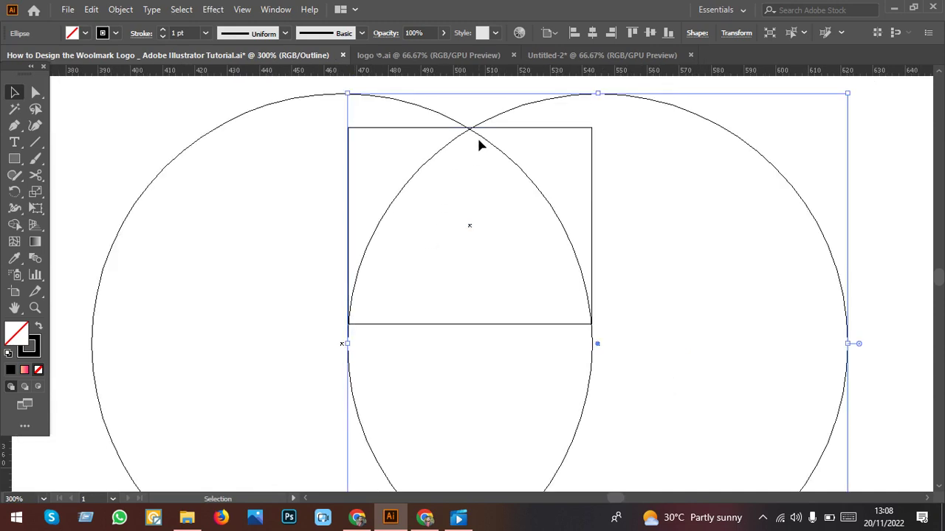
scroll(468, 151, down, 1)
- Return to Preview mode and delete the guide rectangle
key(ctrl+y)
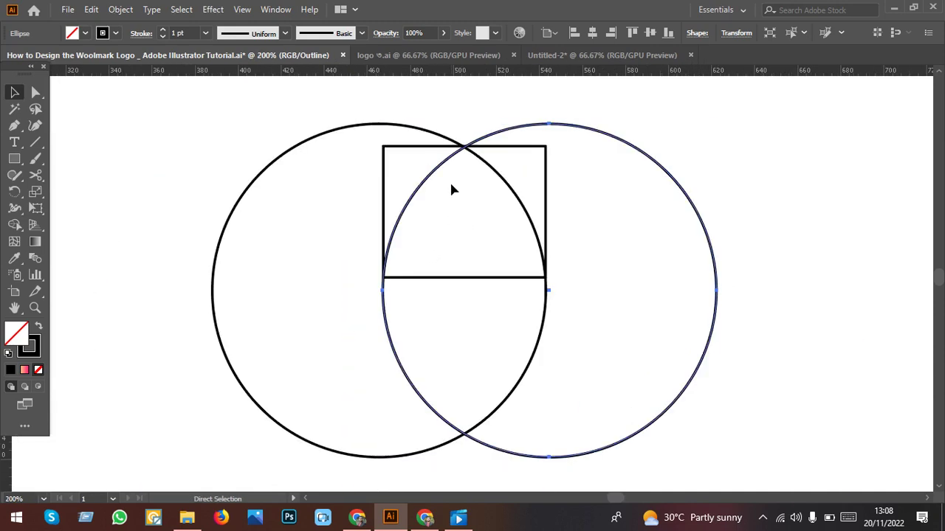
key(v)
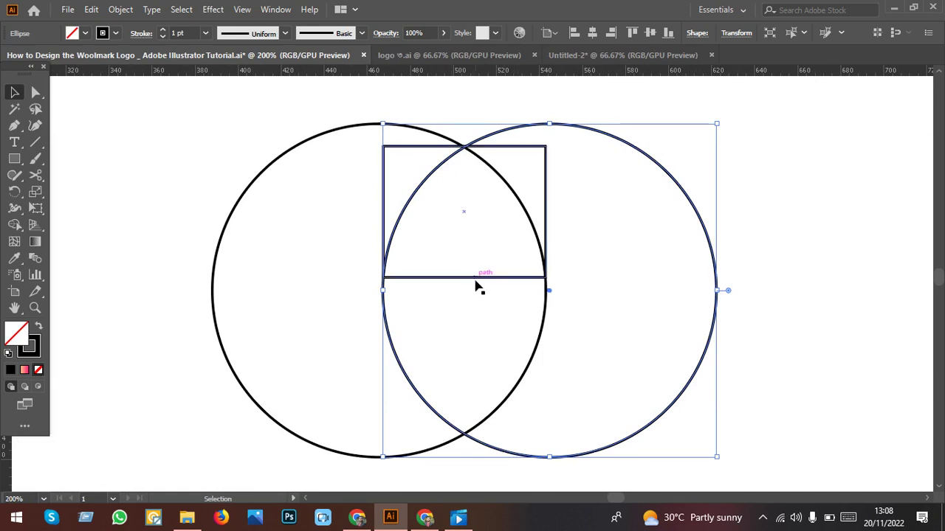
click(474, 279)
key(Delete)
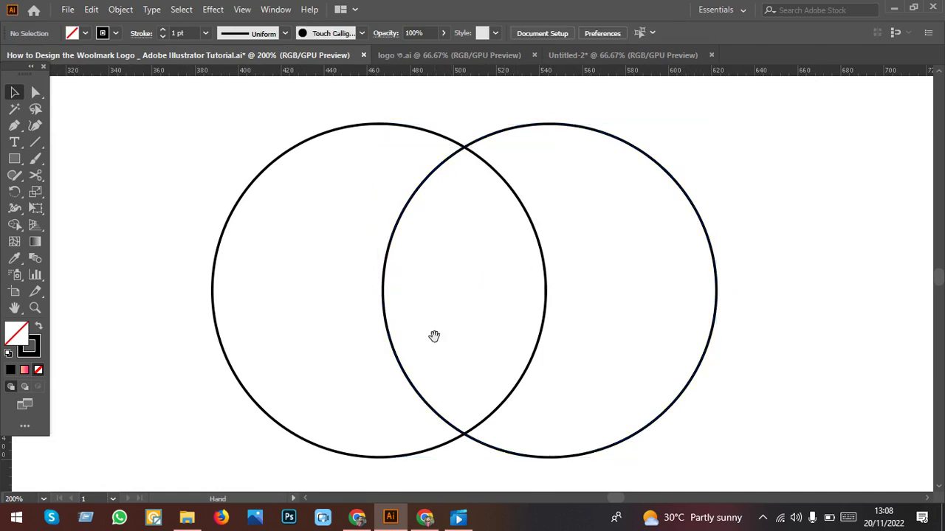
drag(433, 337, 325, 337)
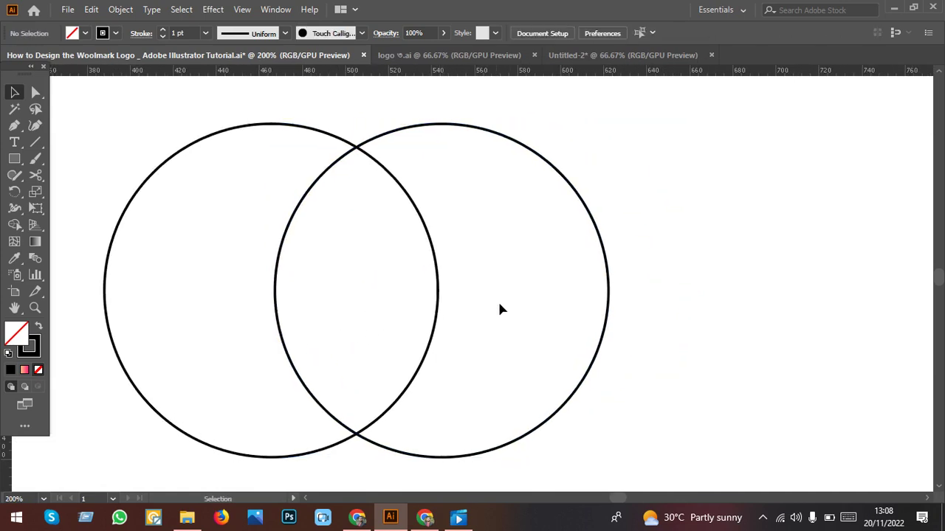
- Delete both circles' rightmost anchor points, leaving two left-facing arcs
click(35, 95)
click(438, 293)
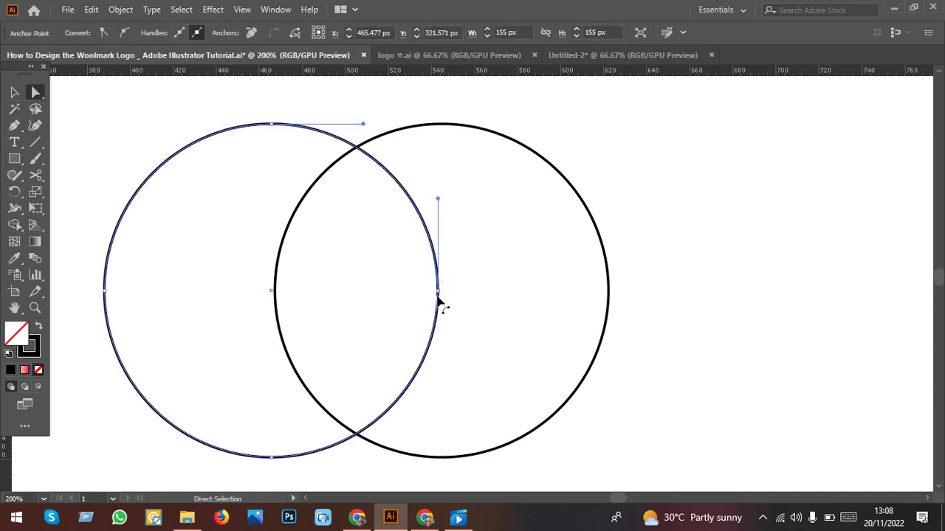
click(438, 293)
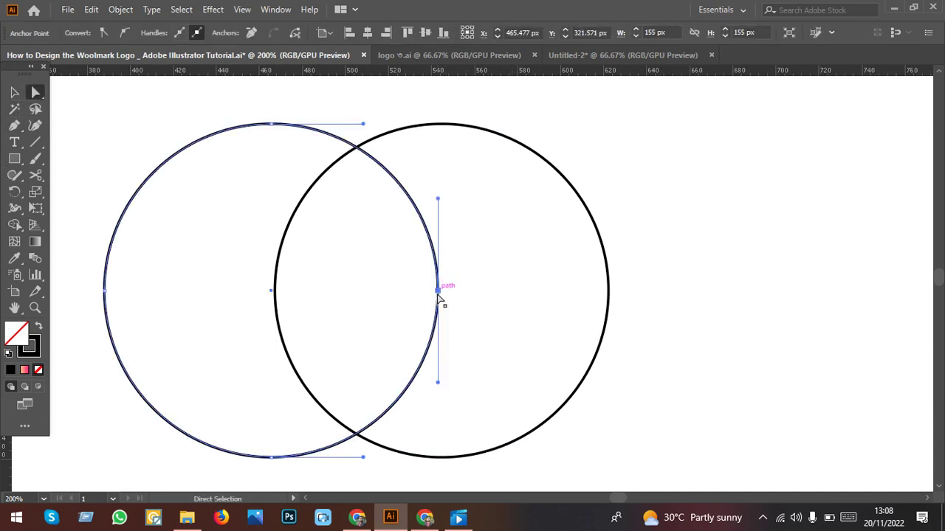
shift+click(608, 290)
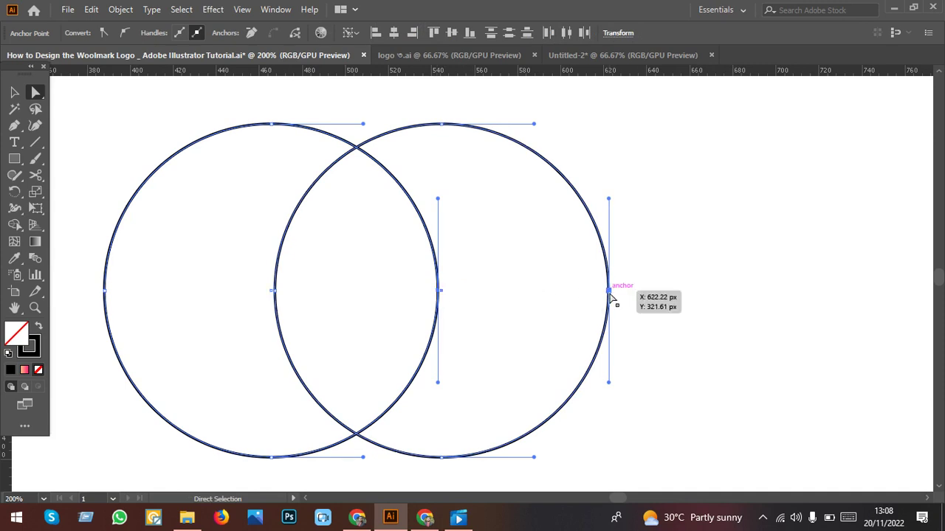
key(Delete)
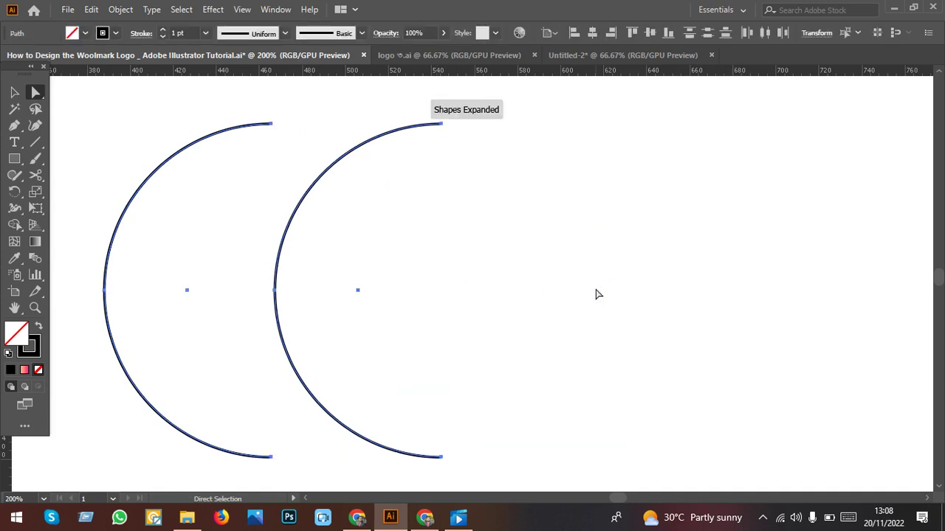
- Raise both arcs' stroke weight to 12 pt
click(14, 92)
drag(263, 285, 364, 289)
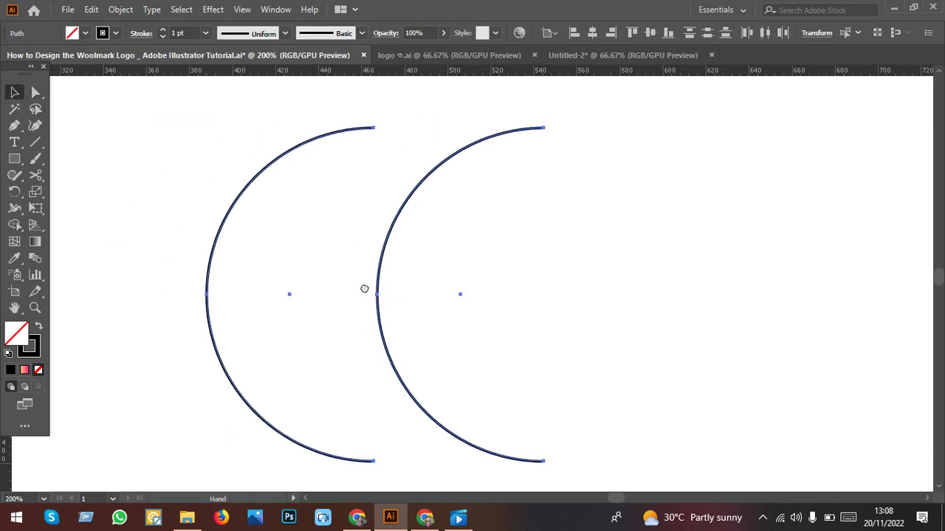
scroll(397, 258, down, 2)
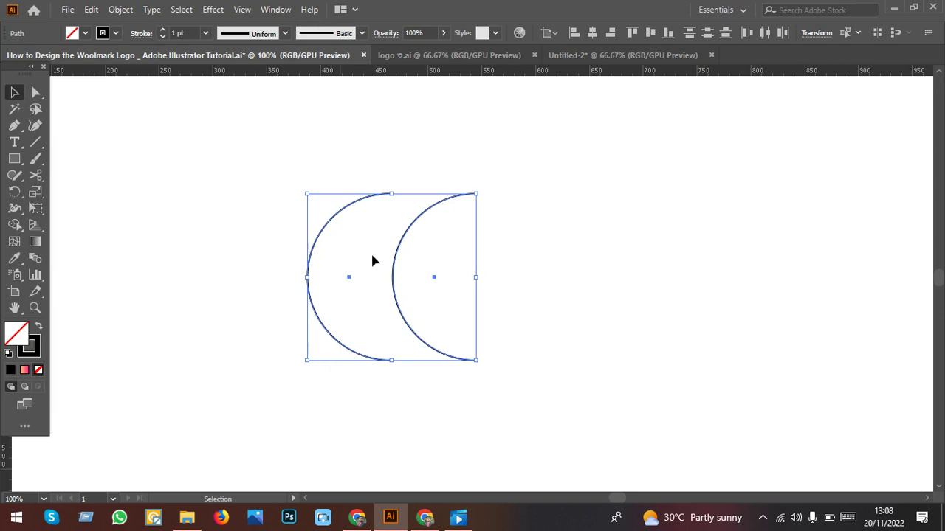
click(197, 32)
key(Up)
key(Up)
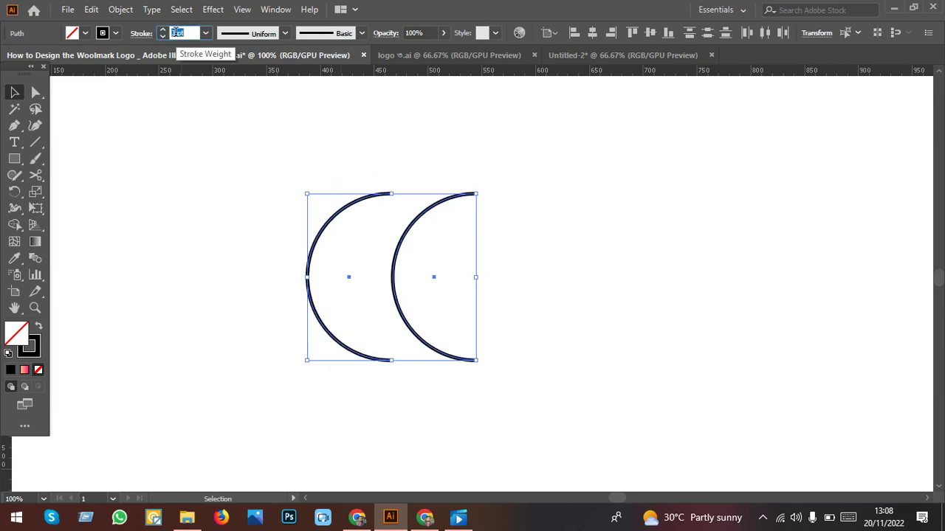
key(Up)
key(Up)
key(Up)
key(Up)
key(Up)
key(Up)
key(Up)
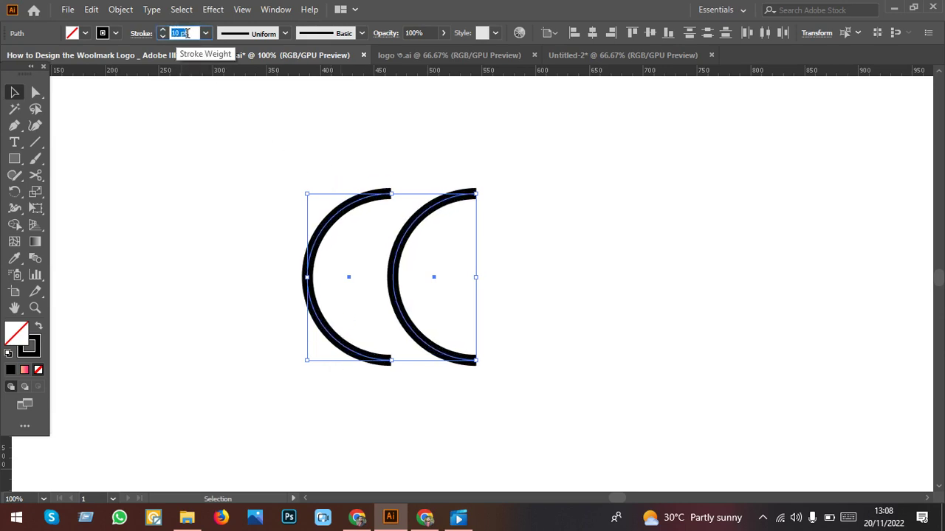
key(Up)
key(Up)
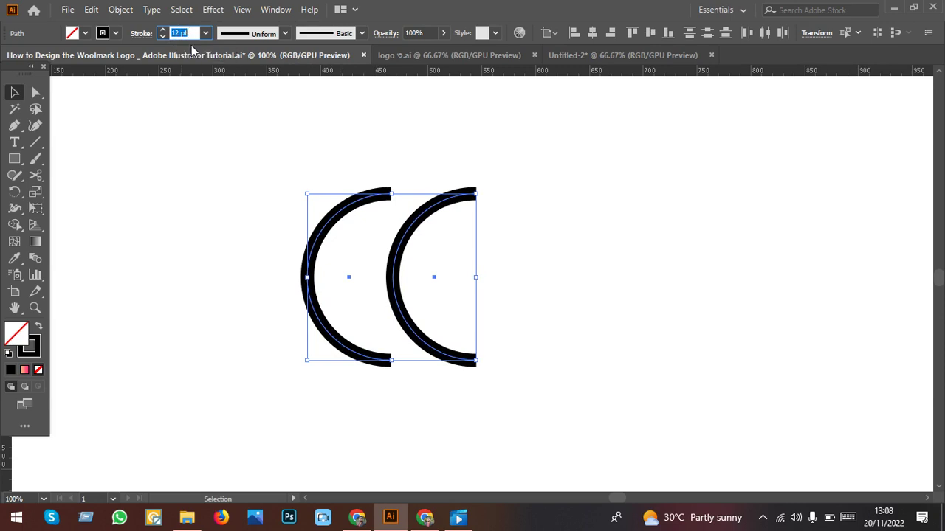
- Apply Width Profile 1 to taper both arcs, then select them together
click(140, 34)
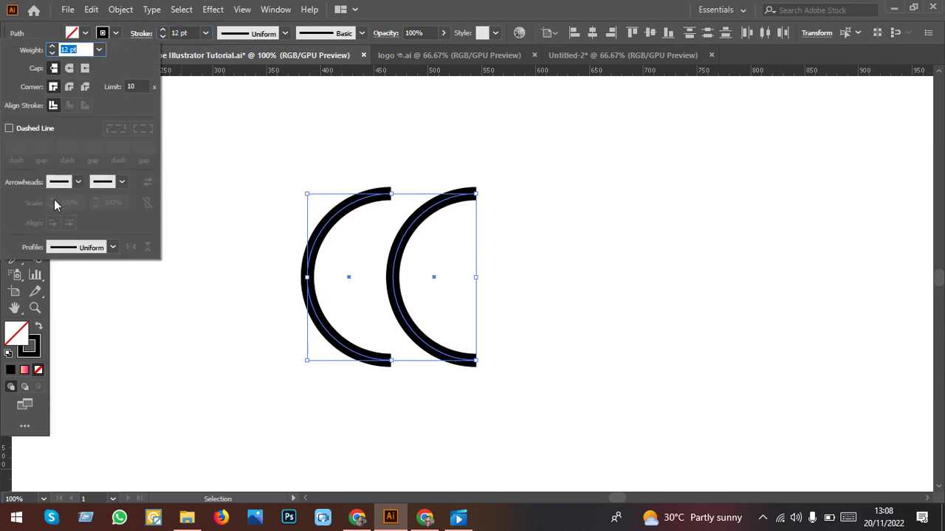
click(65, 247)
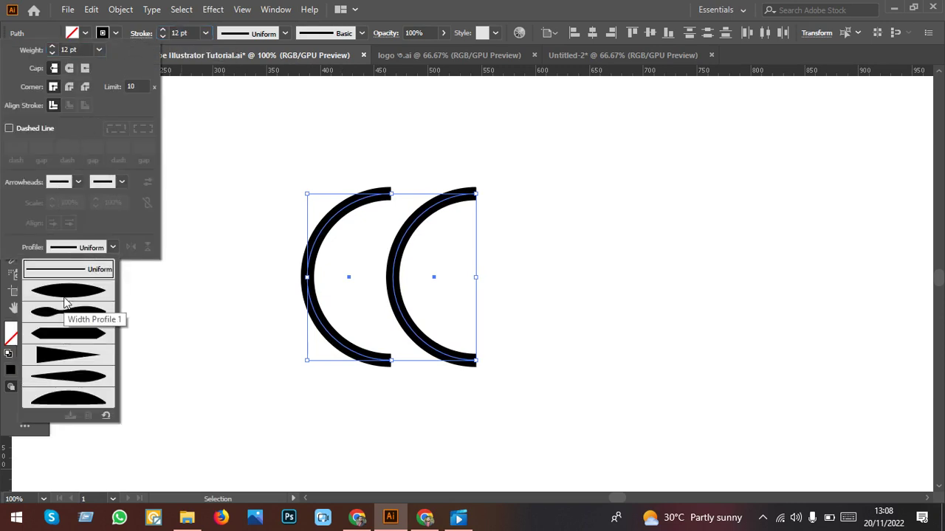
click(67, 295)
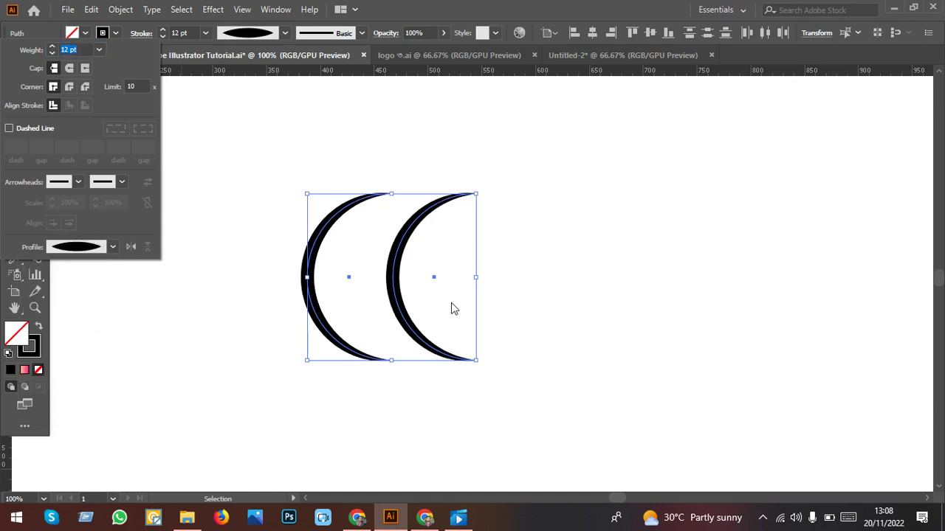
click(509, 317)
drag(509, 319, 190, 262)
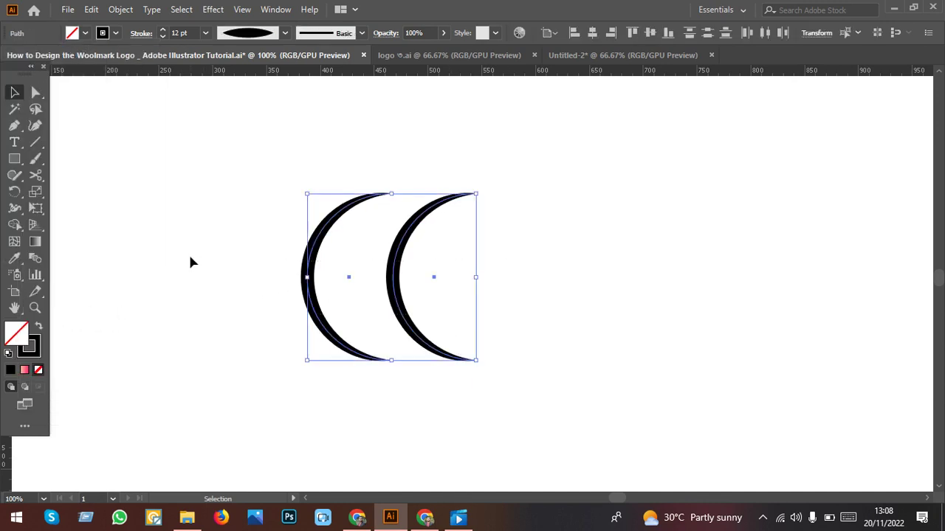
- Set Blend Options to Specified Steps with 3 steps
double_click(35, 260)
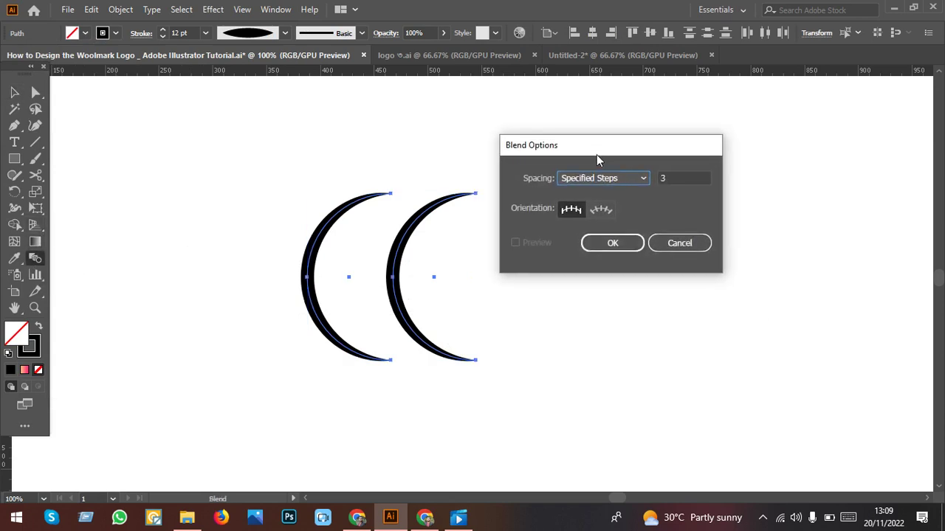
click(635, 183)
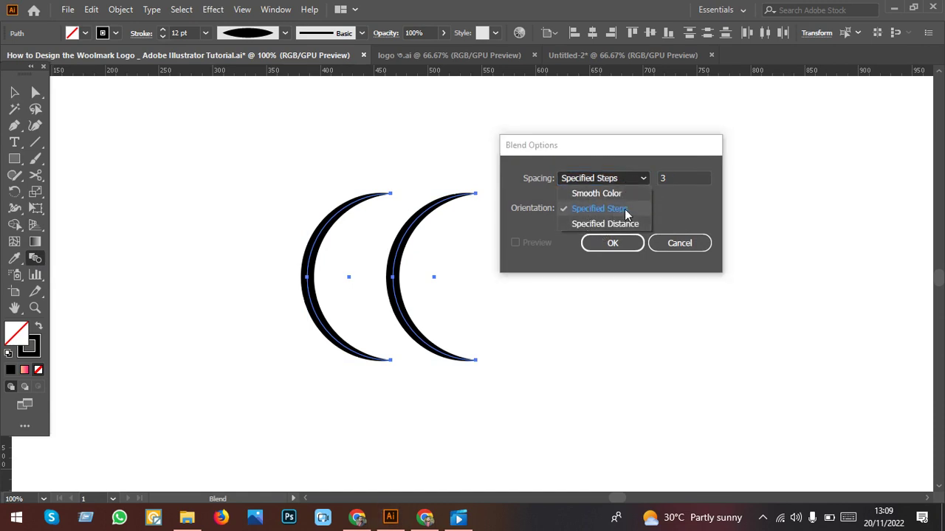
click(598, 209)
click(692, 178)
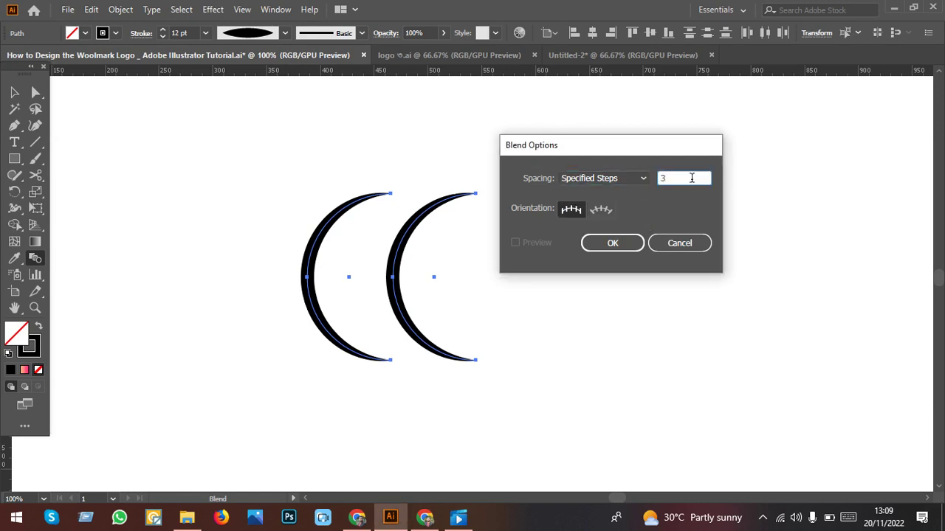
double_click(691, 178)
click(610, 244)
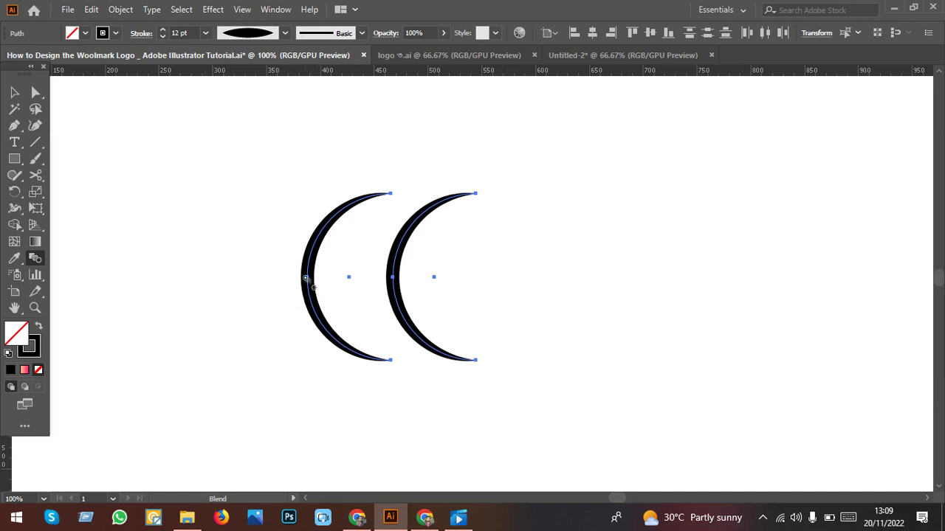
- Blend the left arc into the right arc and expand the blend
click(306, 278)
click(393, 279)
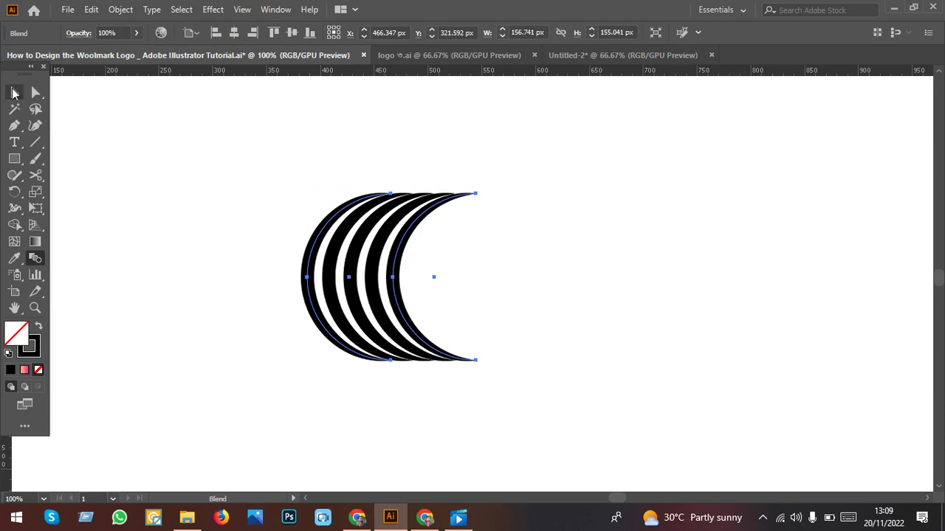
click(14, 91)
drag(167, 141, 496, 403)
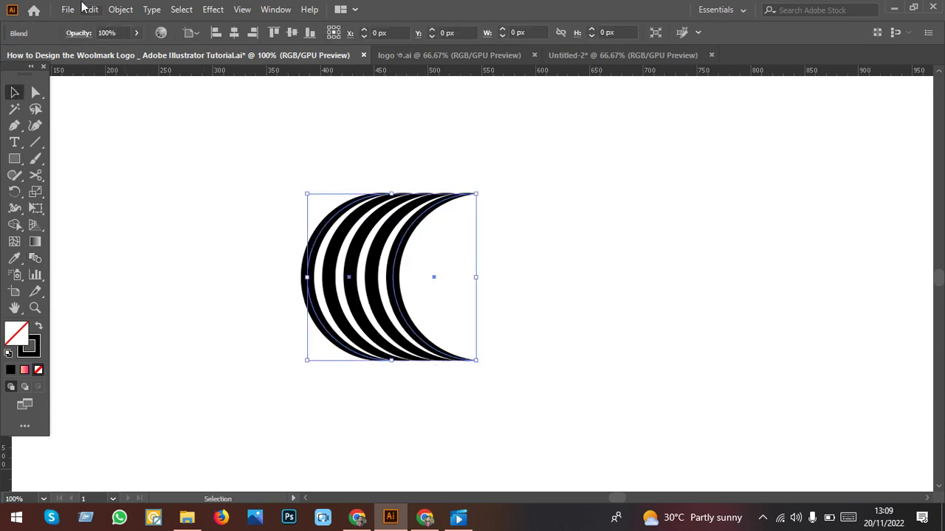
click(120, 9)
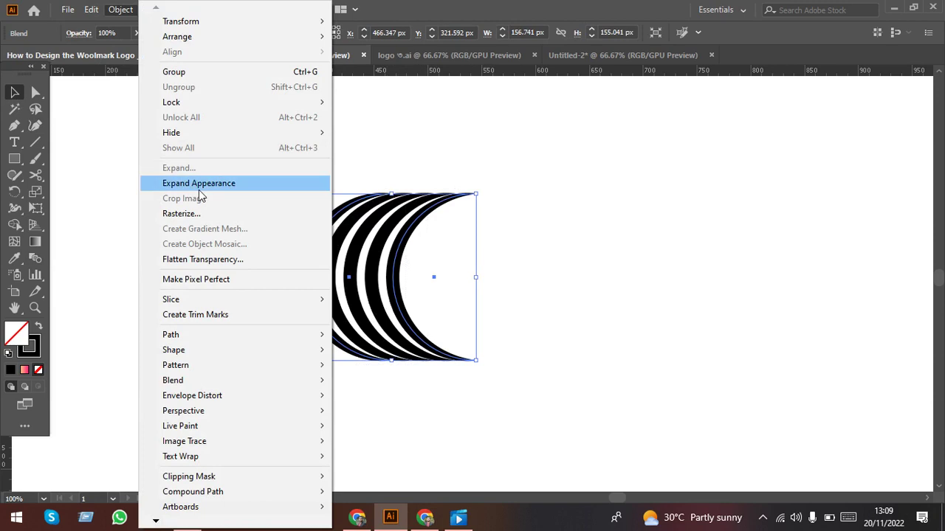
click(197, 184)
- Zoom out and move the striped crescent further left on the artboard
click(443, 292)
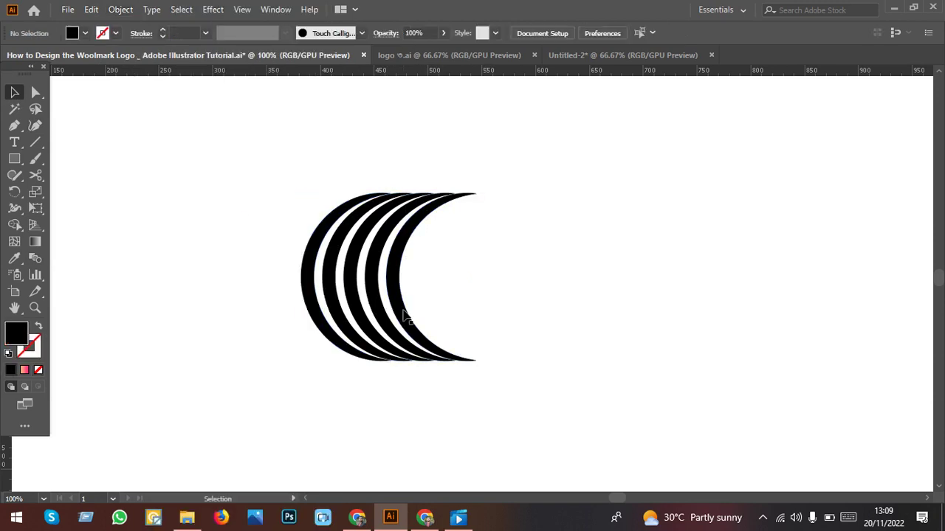
key(ctrl+minus)
drag(402, 317, 313, 310)
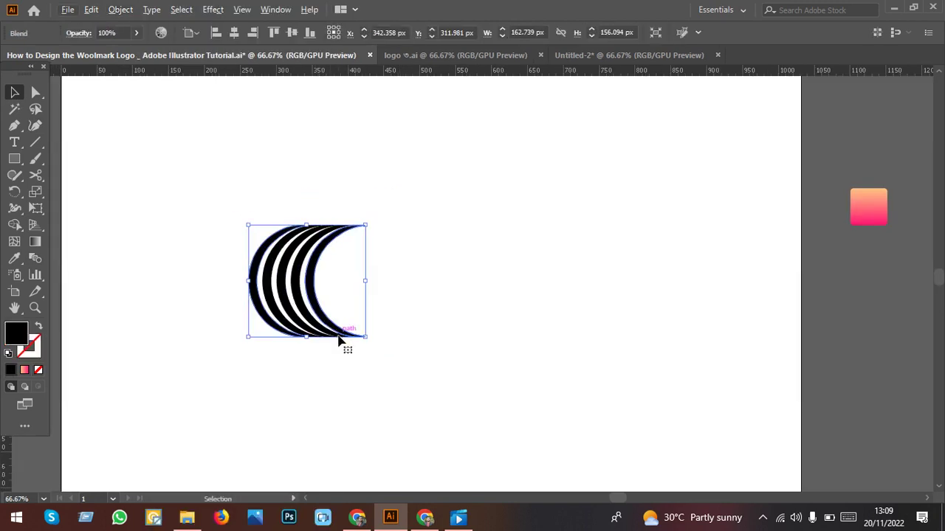
- Add a Transform effect to the crescent with Preview on and 2 copies
click(214, 10)
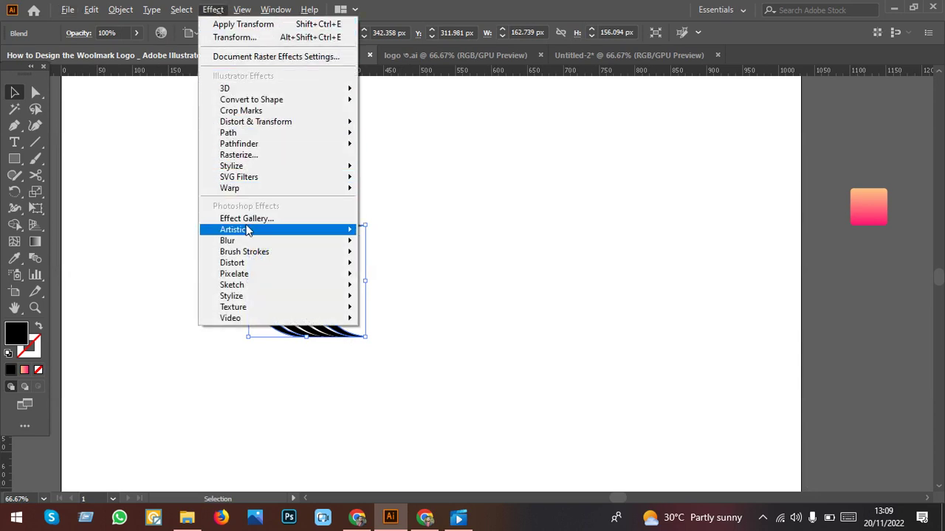
mouse_move(256, 122)
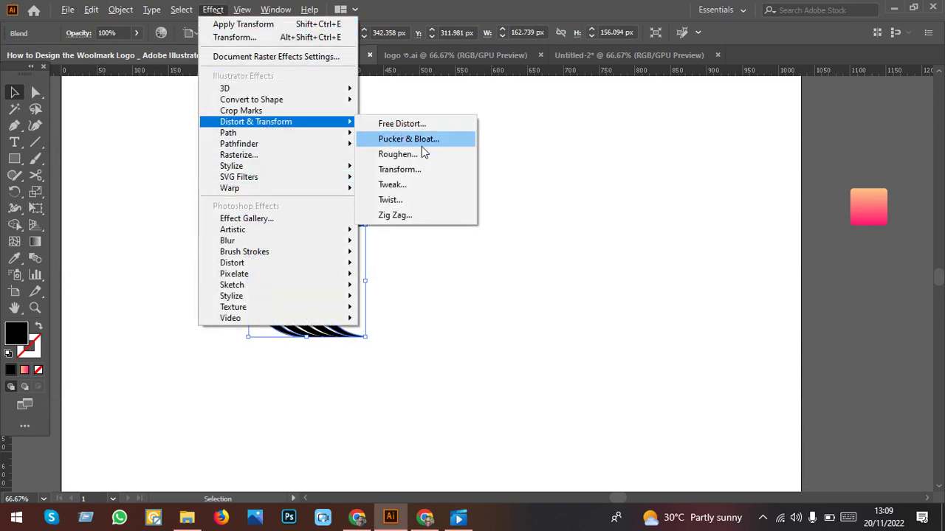
click(420, 172)
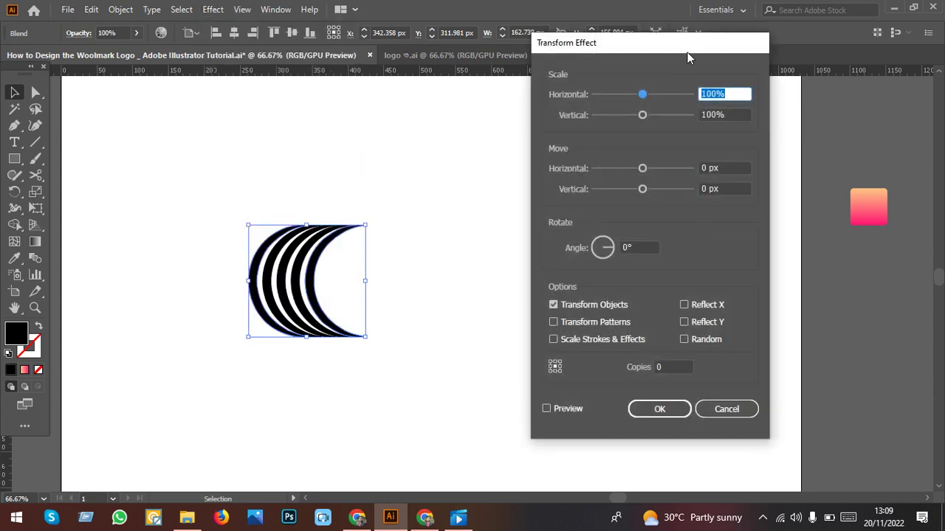
drag(677, 64, 669, 95)
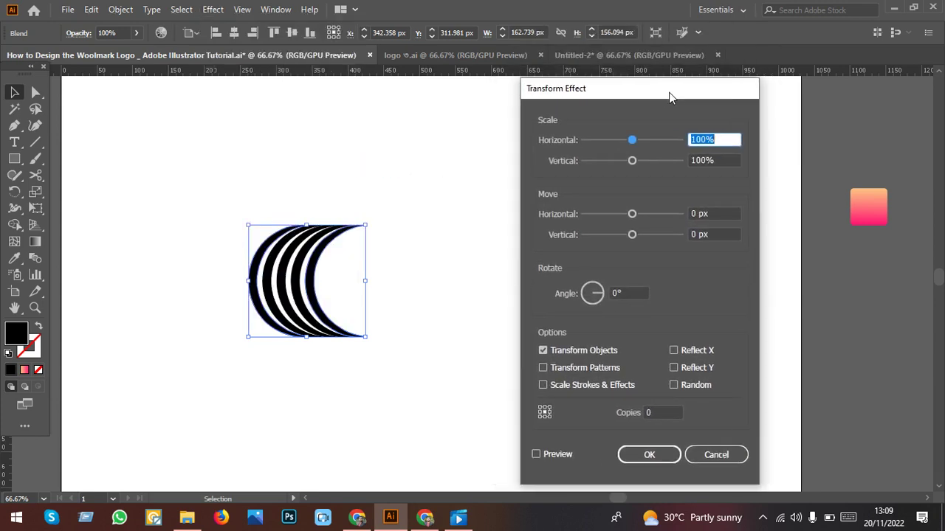
click(556, 454)
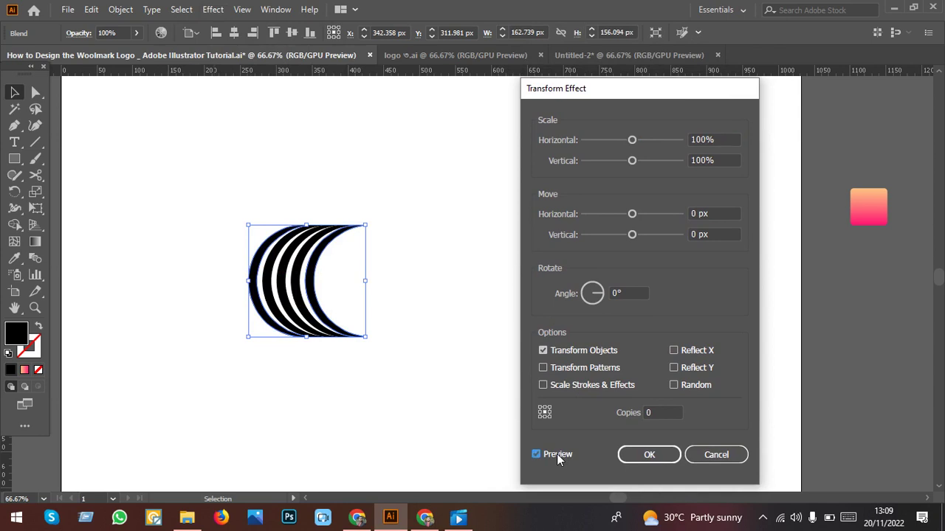
click(661, 413)
text(2)
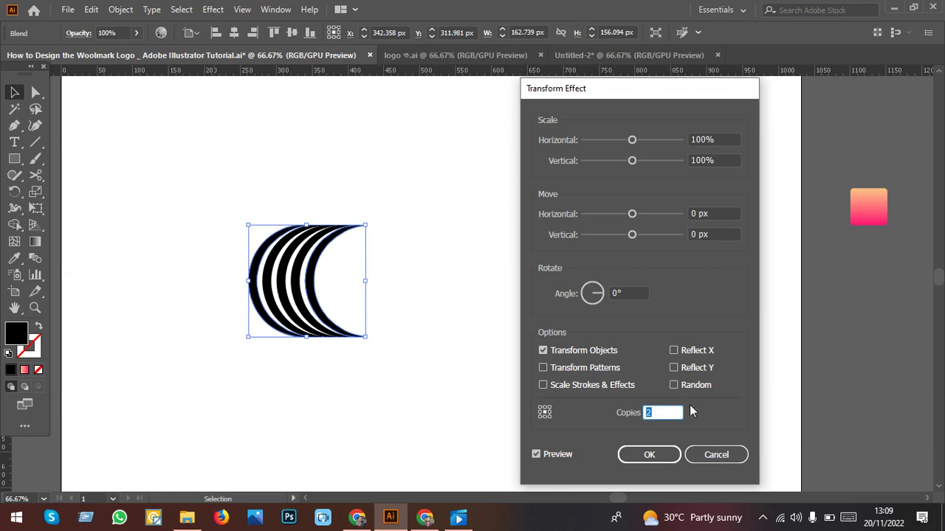
- Set the Transform angle to 120°, move 84 px horizontal and -5 px vertical, and apply
click(633, 293)
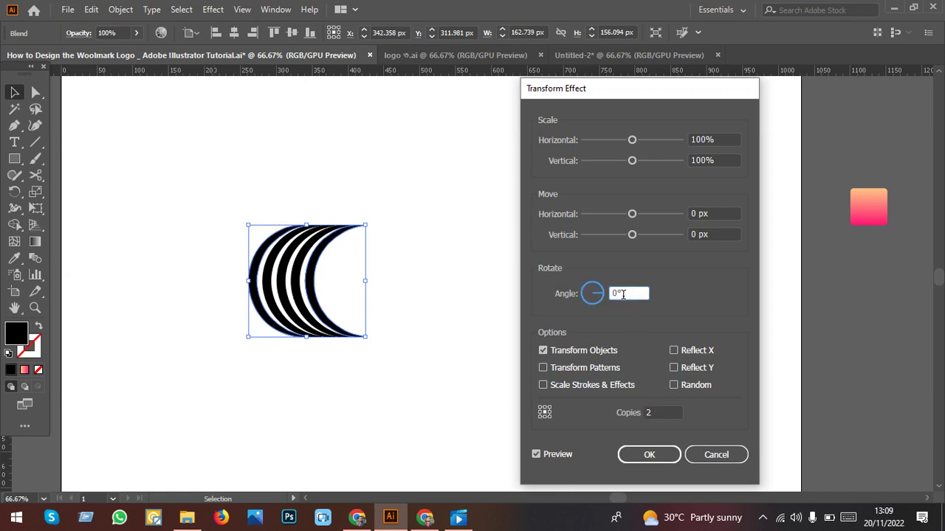
drag(622, 294, 593, 309)
text(12)
click(693, 214)
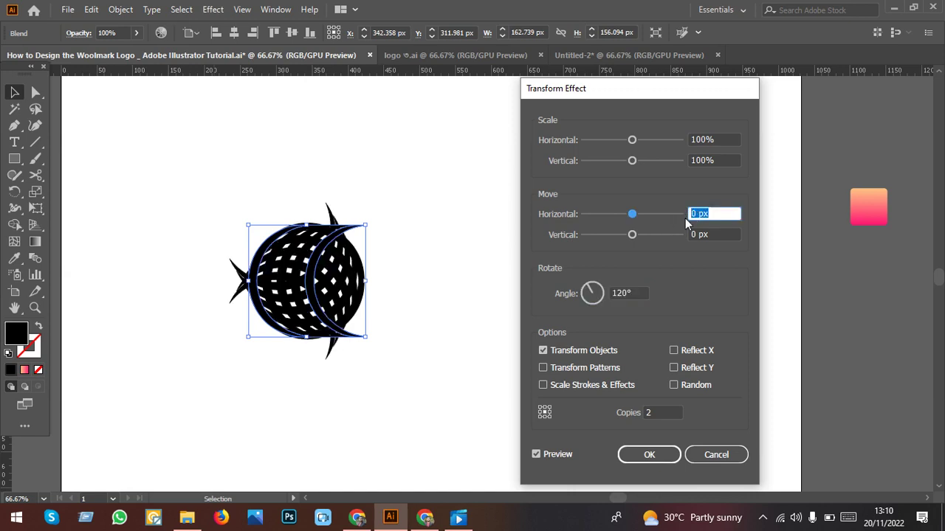
text(84)
click(728, 235)
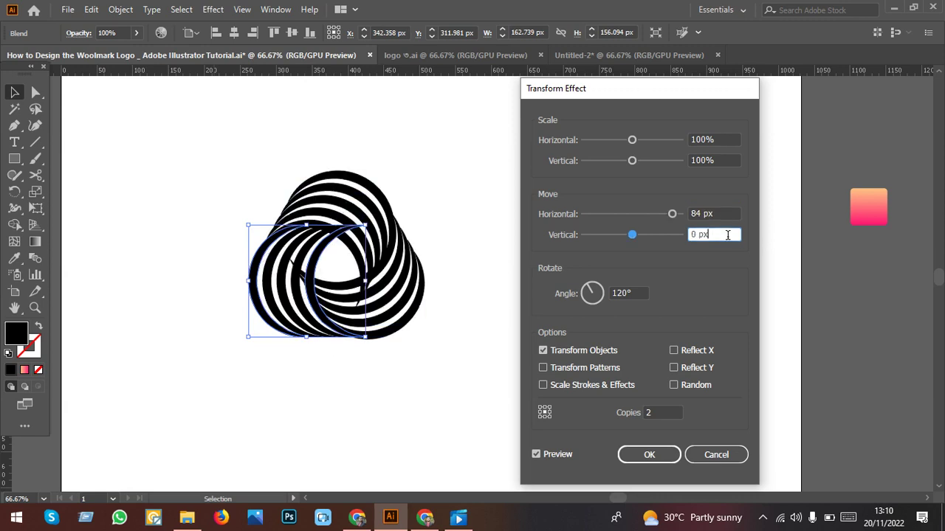
key(Down)
key(Down)
key(Down)
key(Down)
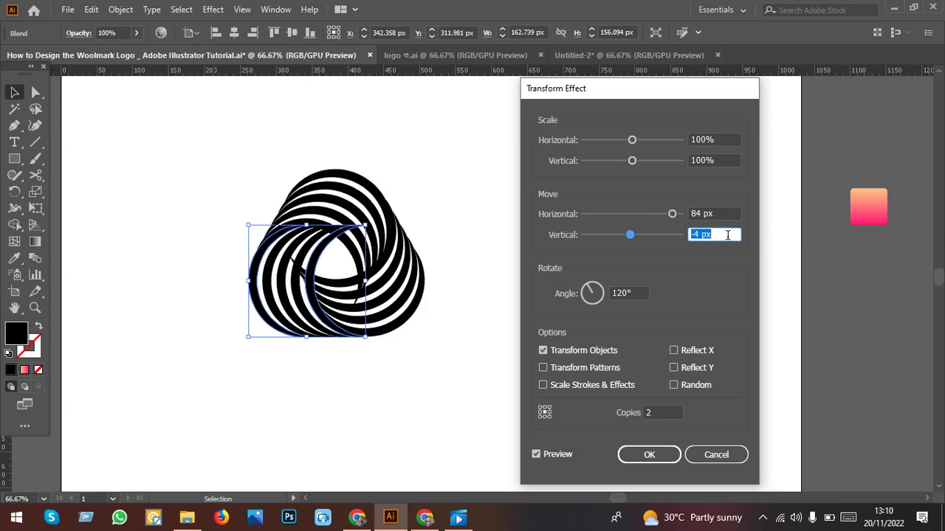
key(Down)
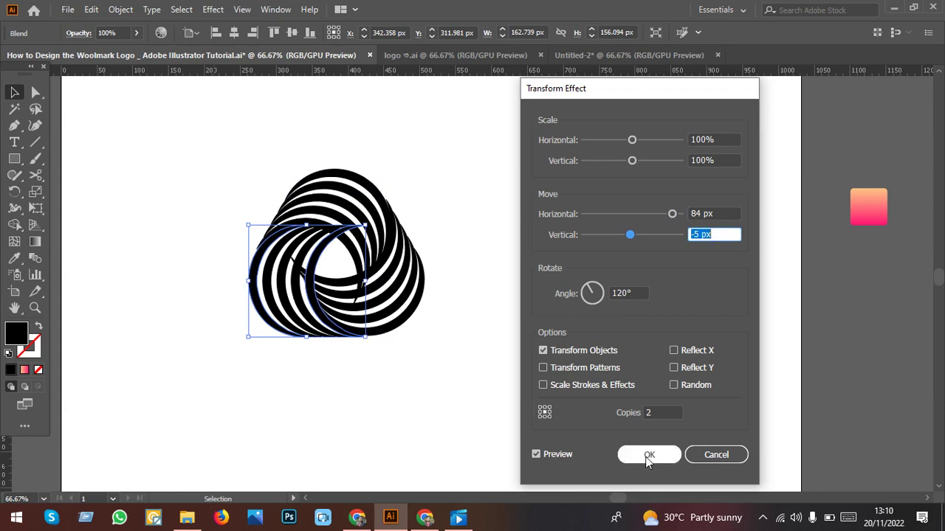
click(649, 454)
- Duplicate the looped logo and place the spare copy to the right
click(452, 412)
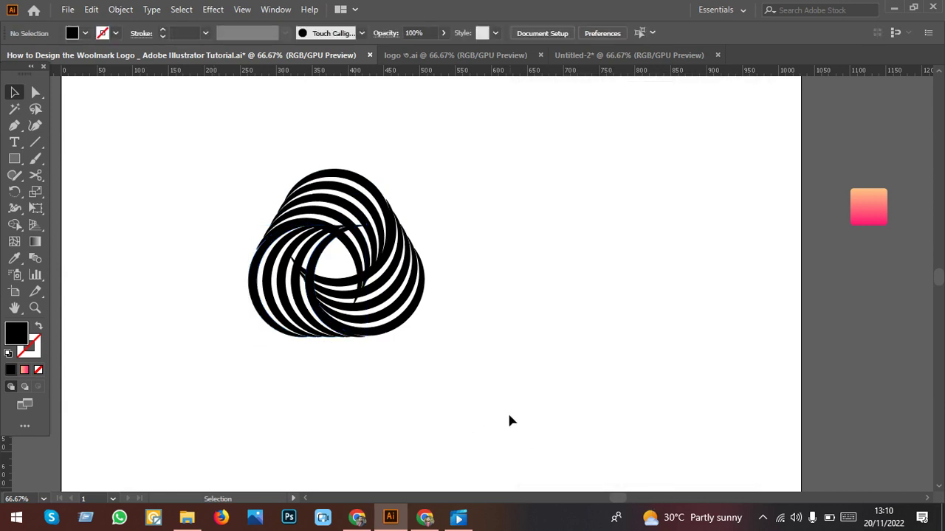
click(120, 9)
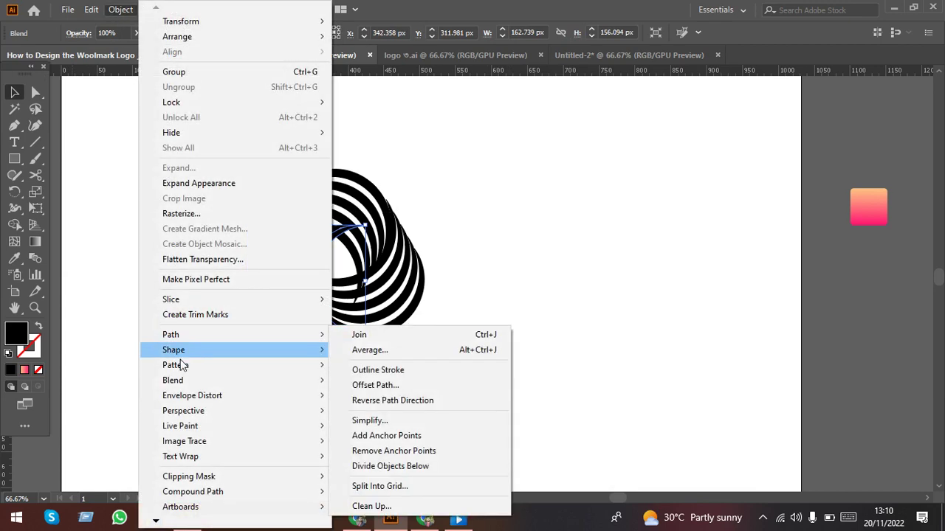
click(461, 311)
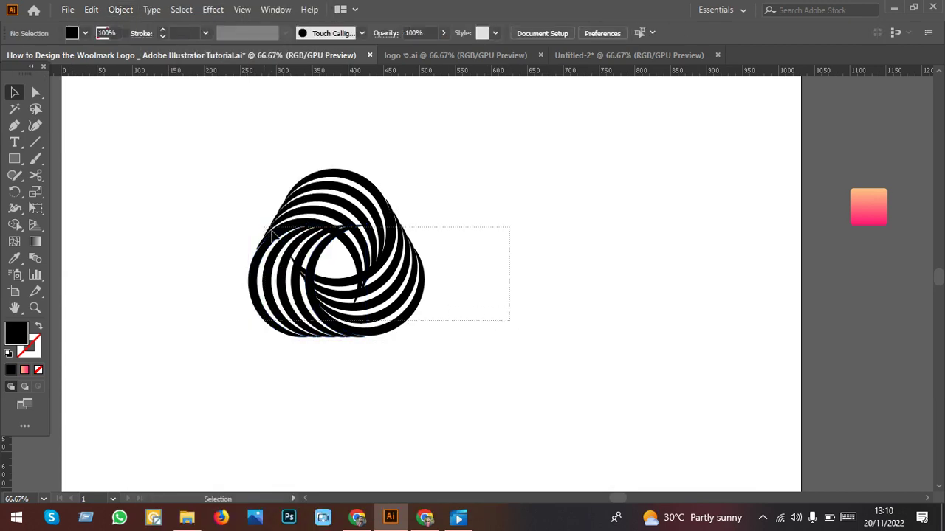
click(324, 291)
drag(320, 289, 694, 263)
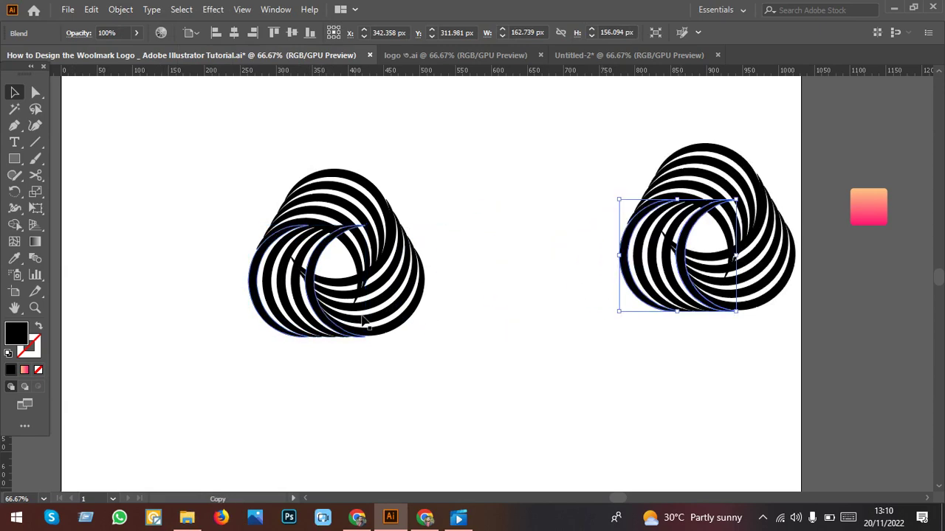
scroll(261, 318, up, 2)
- Expand the original loop's appearance into editable grouped crescents and select the group
drag(624, 388, 569, 440)
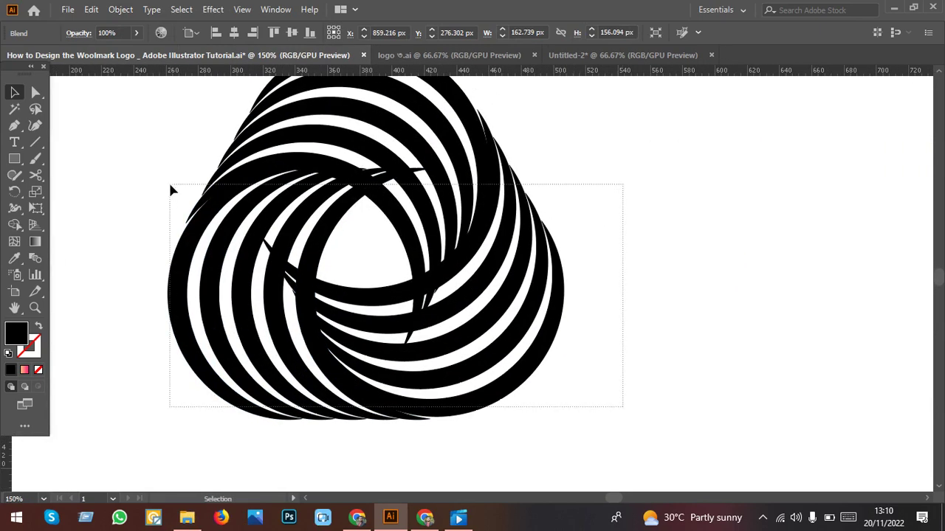
drag(171, 186, 169, 185)
click(120, 9)
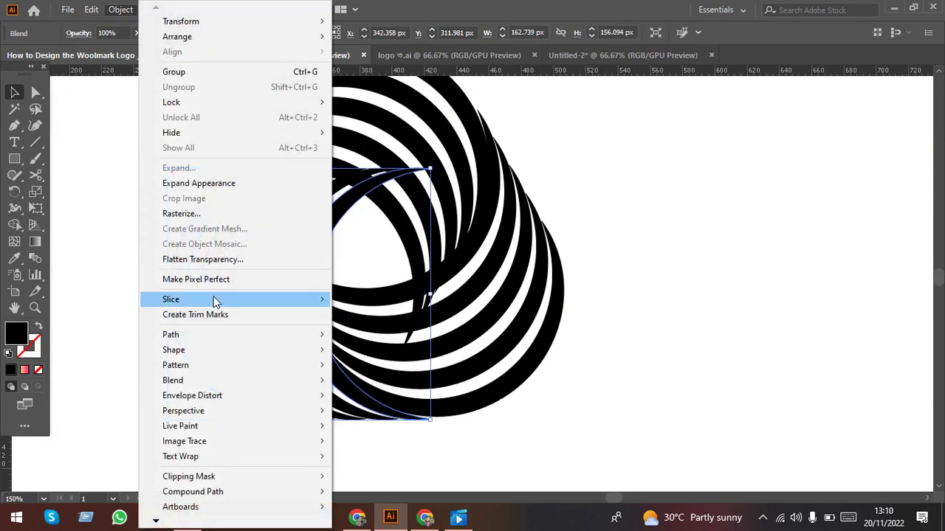
click(232, 184)
drag(664, 323, 200, 153)
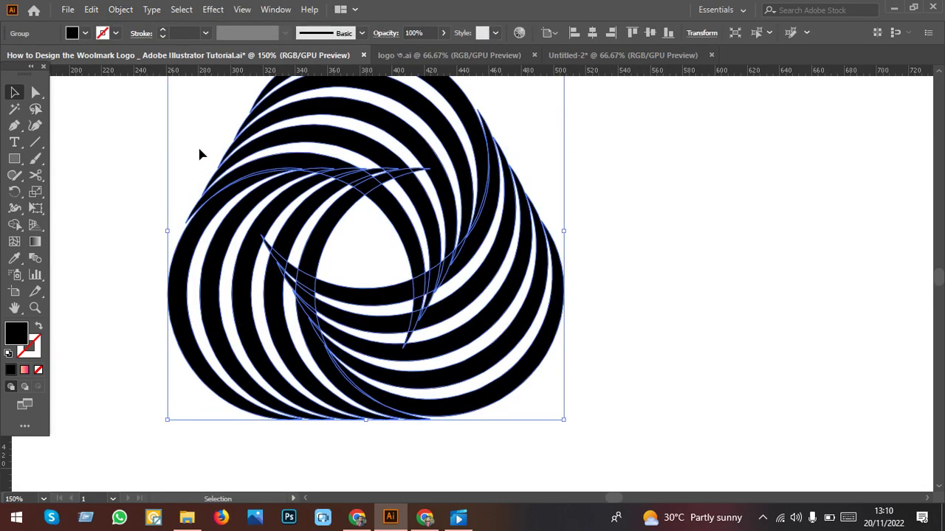
- Use the Shape Builder to merge the thin sliver and the lower and upper band pieces
click(14, 224)
scroll(250, 246, up, 4)
click(251, 246)
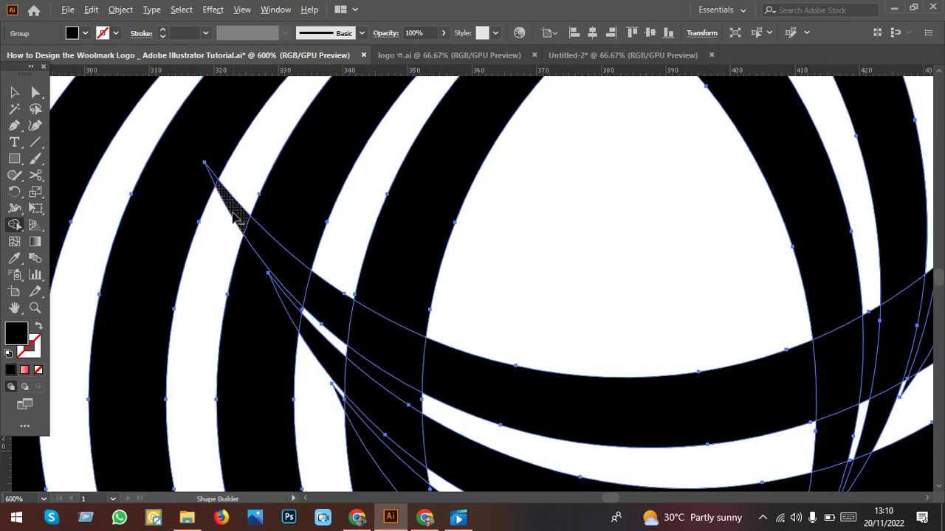
scroll(336, 395, down, 2)
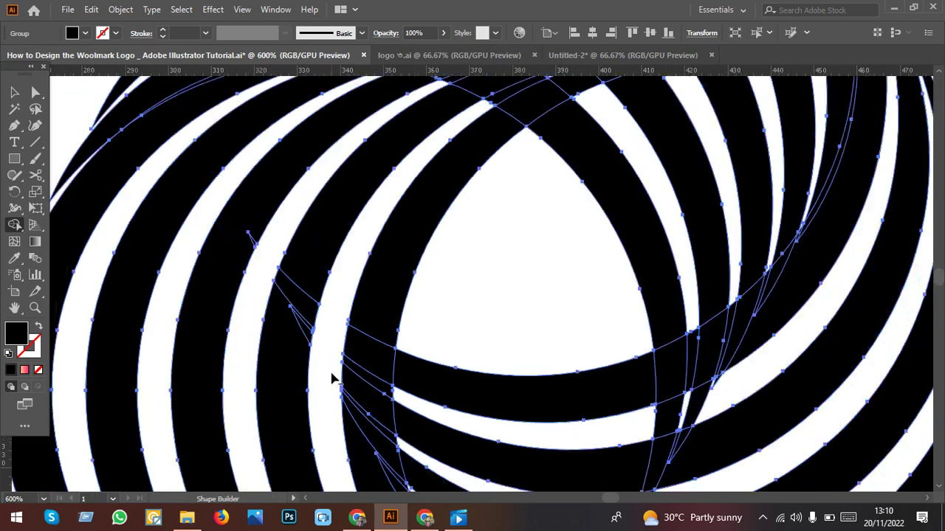
scroll(332, 379, down, 2)
scroll(433, 432, up, 2)
scroll(506, 448, up, 1)
drag(631, 416, 615, 398)
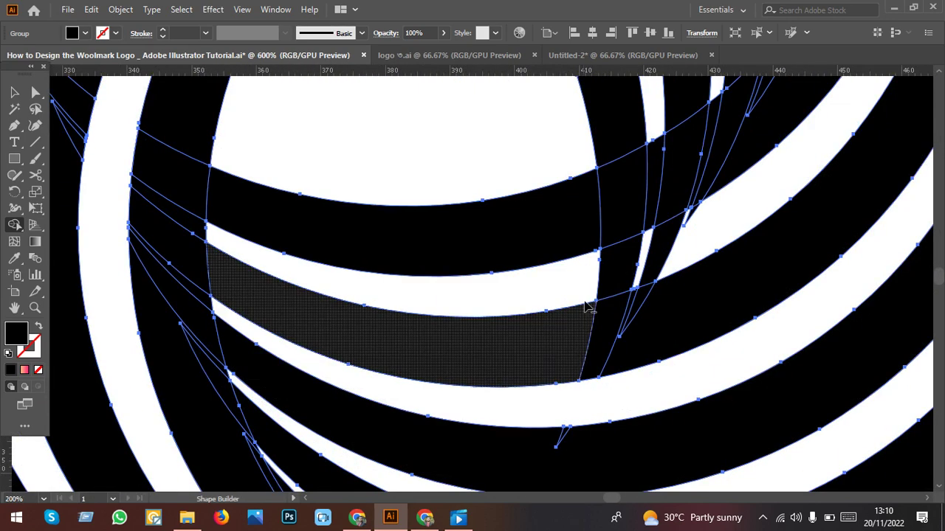
drag(583, 285, 681, 250)
- Merge the small slivers at the band crossing, then return to Selection and deselect
scroll(701, 228, up, 2)
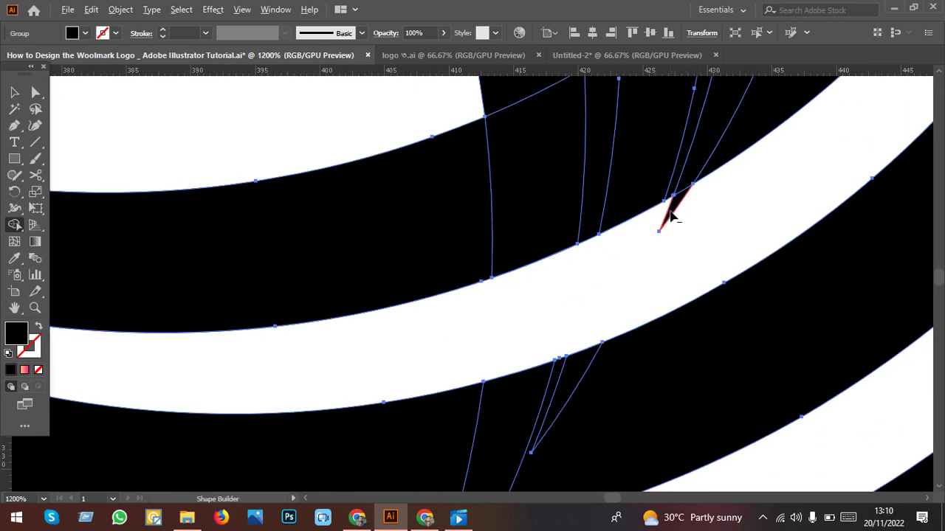
scroll(625, 281, down, 3)
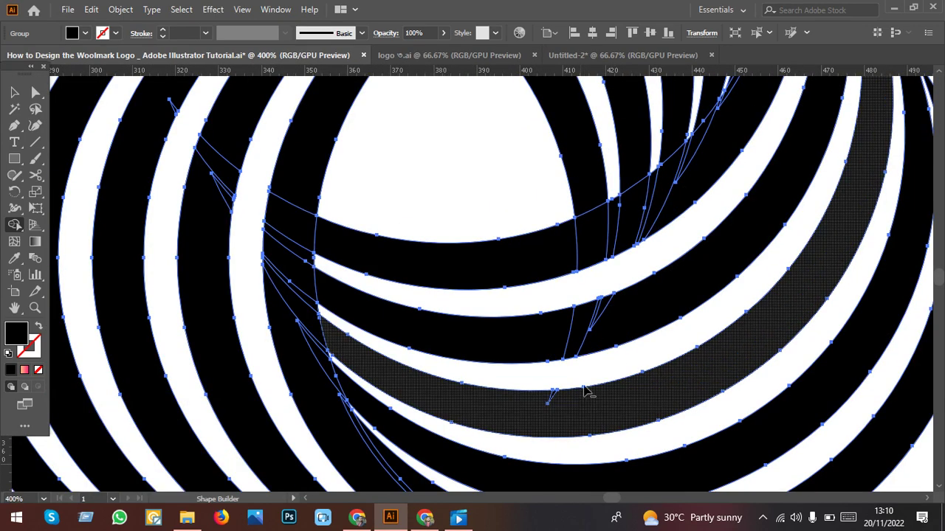
scroll(544, 185, up, 2)
scroll(468, 333, down, 2)
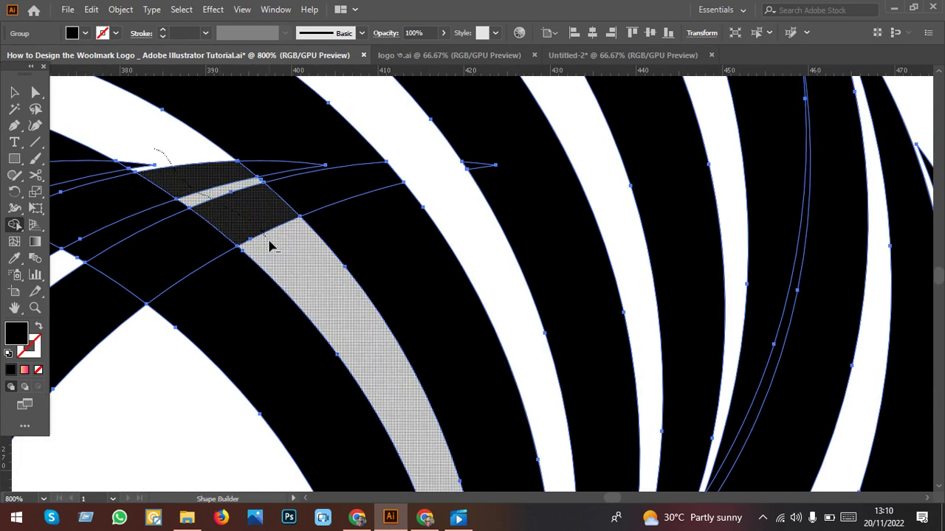
drag(151, 163, 132, 167)
scroll(385, 232, down, 2)
scroll(385, 232, down, 3)
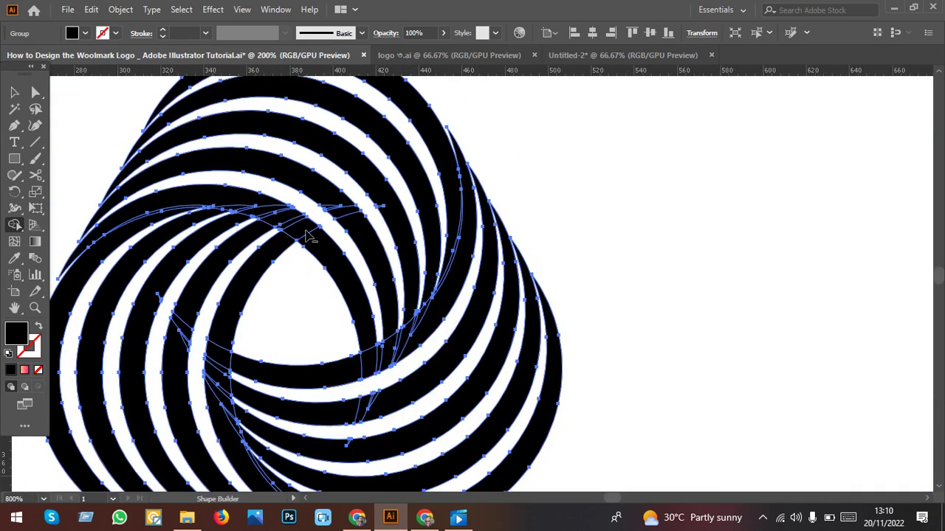
drag(290, 333, 389, 295)
scroll(389, 296, up, 3)
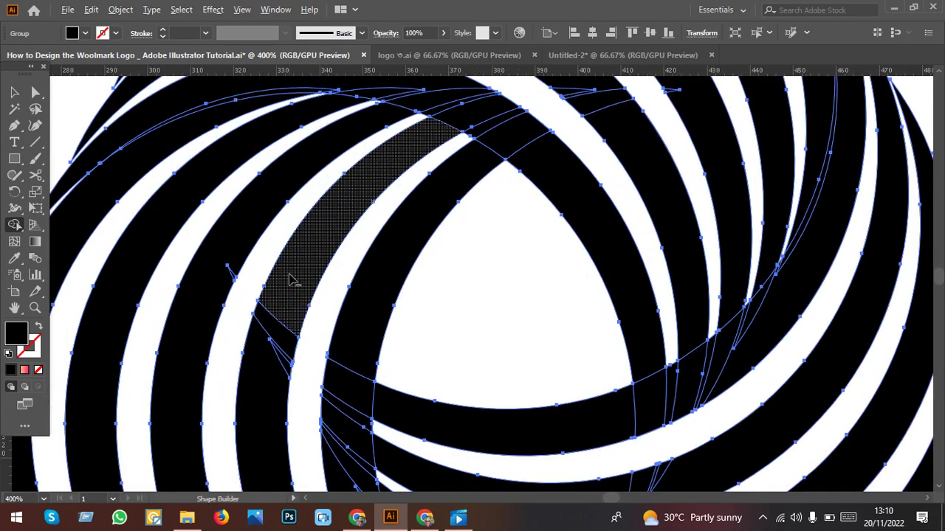
scroll(392, 337, down, 2)
scroll(377, 279, down, 2)
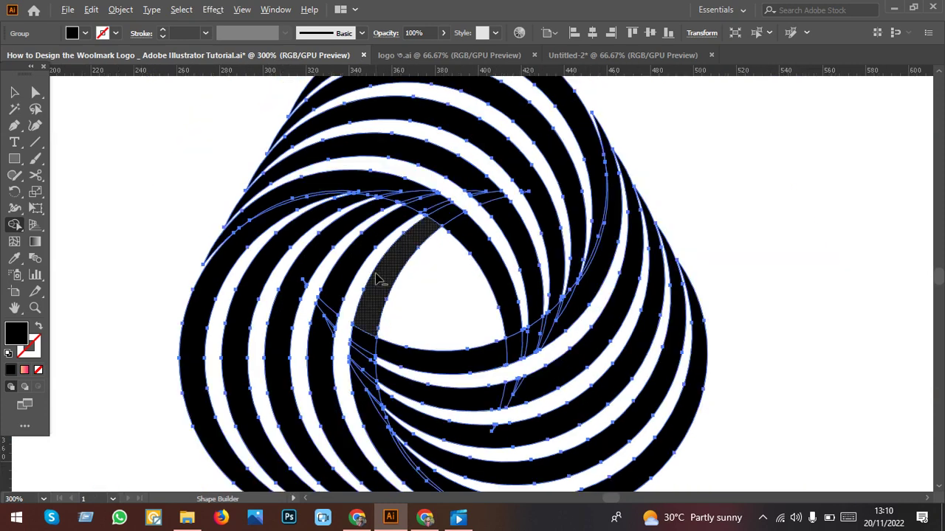
key(v)
click(194, 172)
- Unite the left logo group into one compound path with Pathfinder
scroll(193, 172, down, 2)
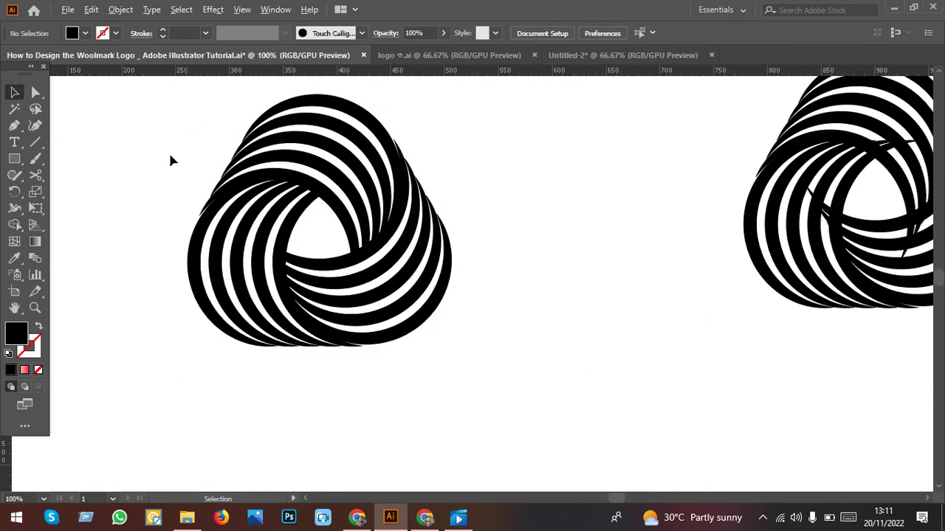
drag(154, 131, 501, 369)
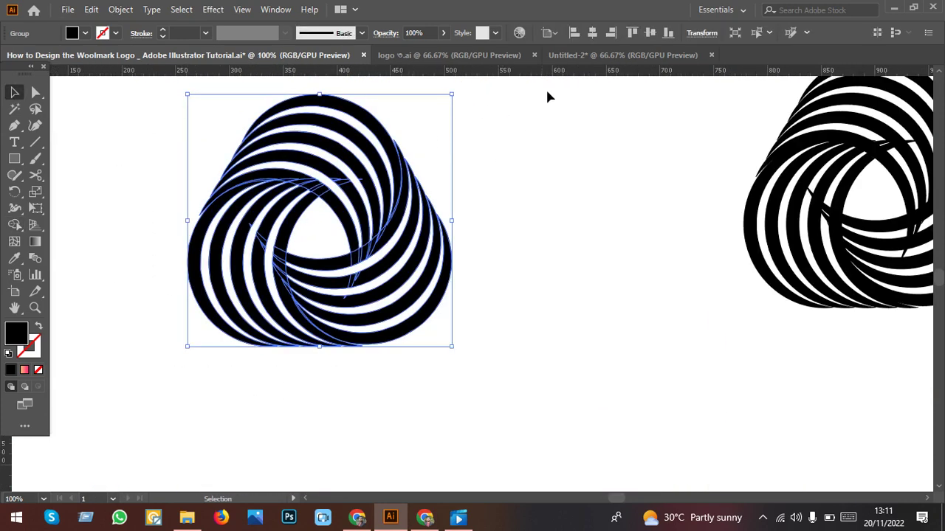
click(273, 9)
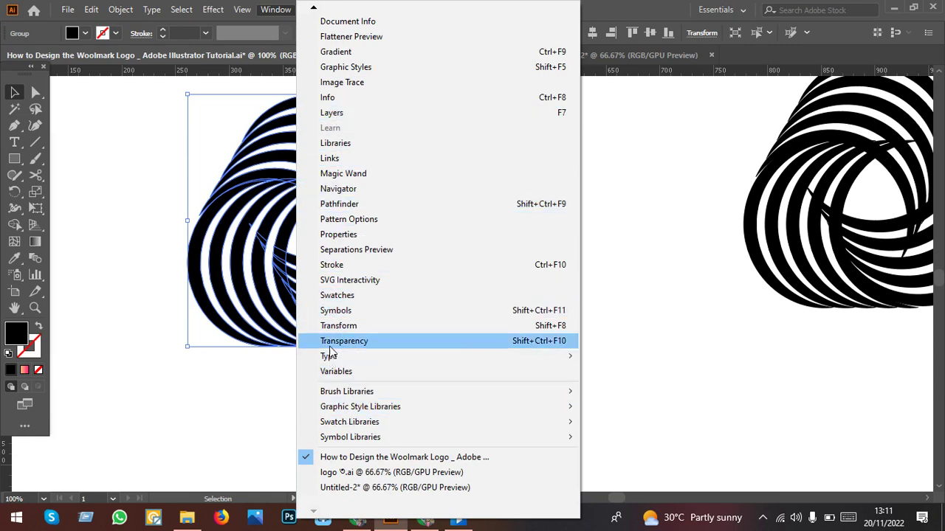
click(338, 204)
click(700, 244)
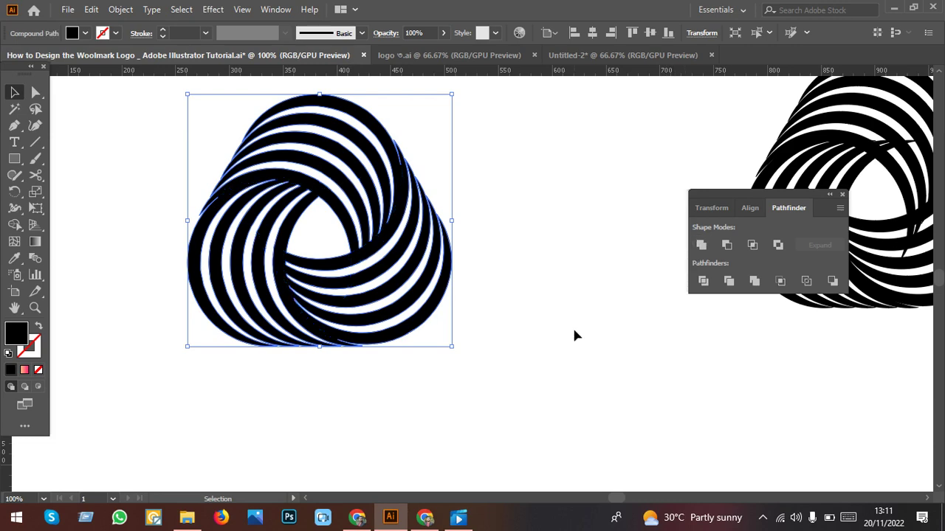
click(583, 377)
- Move the spare blend copy right off the artboard and nudge the left logo down-right
drag(583, 397, 227, 234)
key(ctrl+minus)
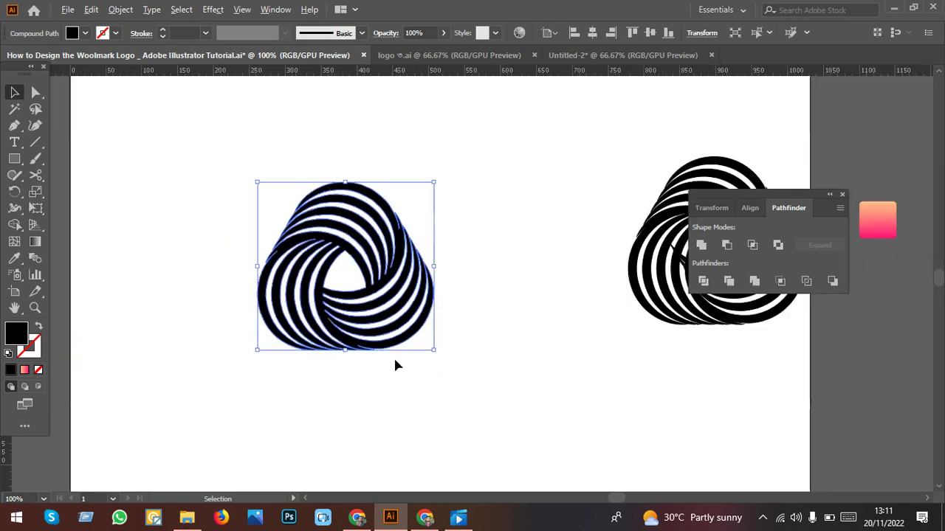
key(ctrl+minus)
drag(654, 406, 595, 200)
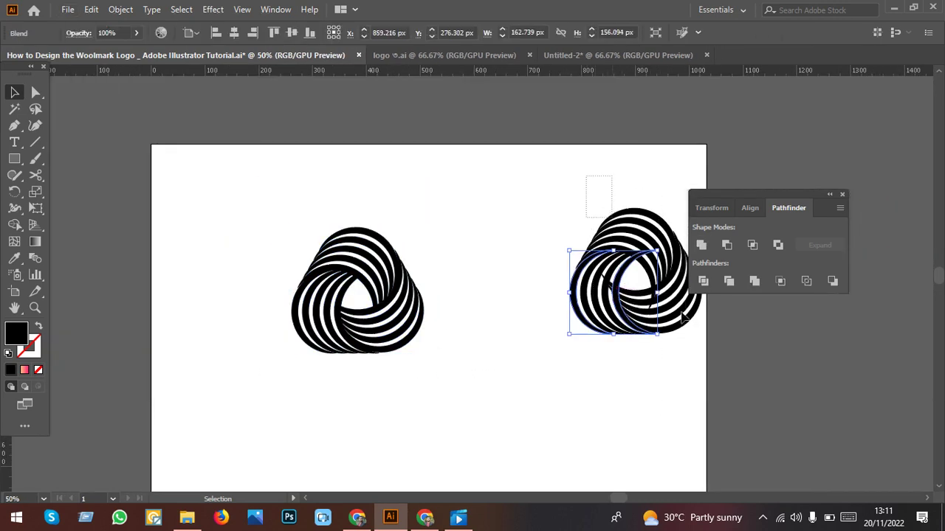
drag(660, 313, 766, 360)
drag(565, 374, 240, 234)
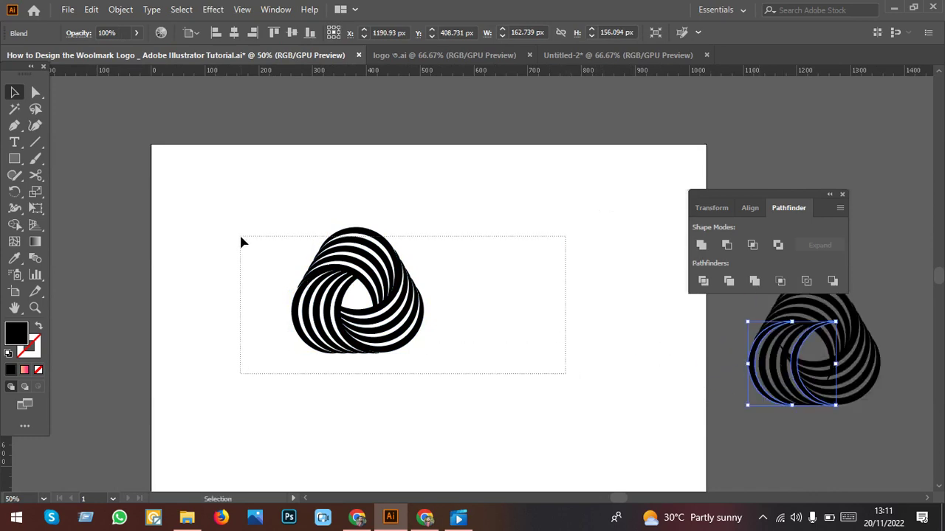
drag(339, 310, 407, 335)
key(ctrl+minus)
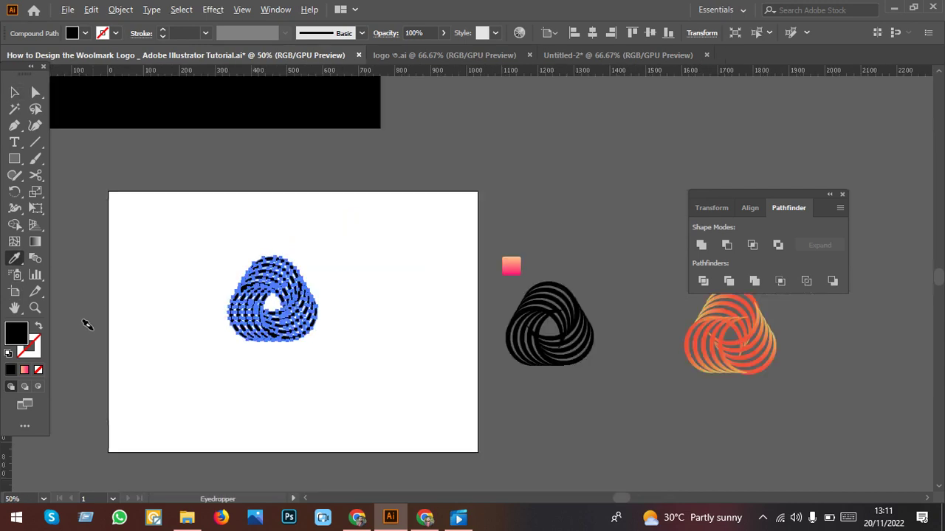
- Fill the logo with the pink-to-peach gradient swatch and move it off the white artboard
click(515, 267)
key(v)
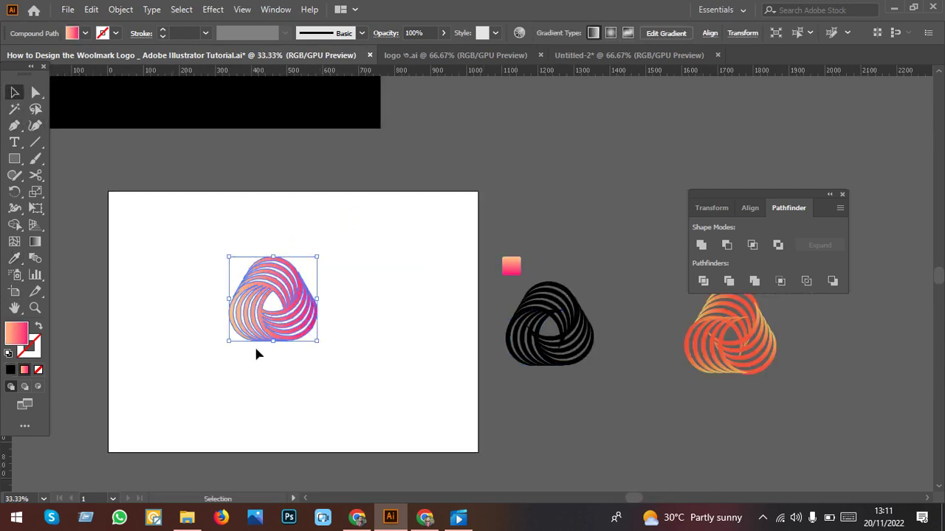
click(461, 354)
key(ctrl+minus)
key(ctrl+minus)
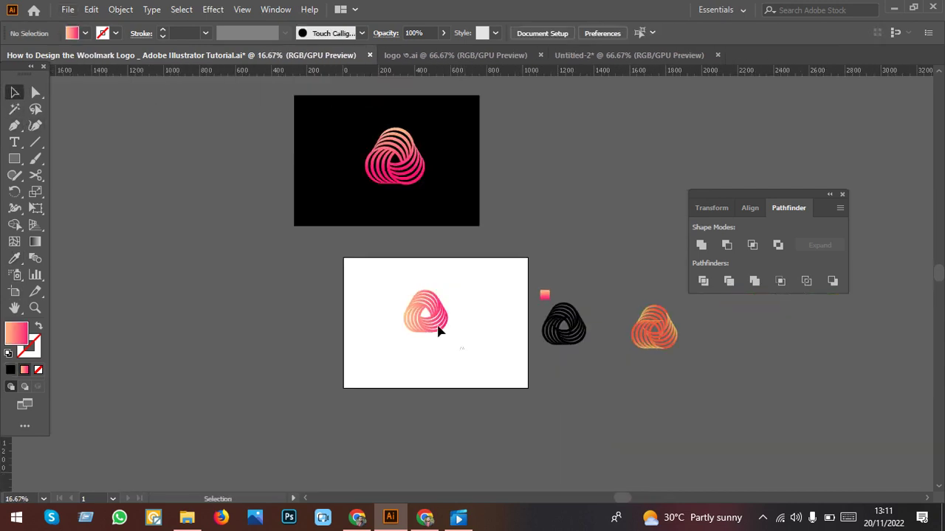
click(412, 305)
drag(412, 304, 221, 268)
- Undo the accidental black rectangle move and zoom in on the black artboard
mouse_move(407, 207)
mouse_down()
mouse_move(466, 358)
mouse_move(450, 377)
mouse_up()
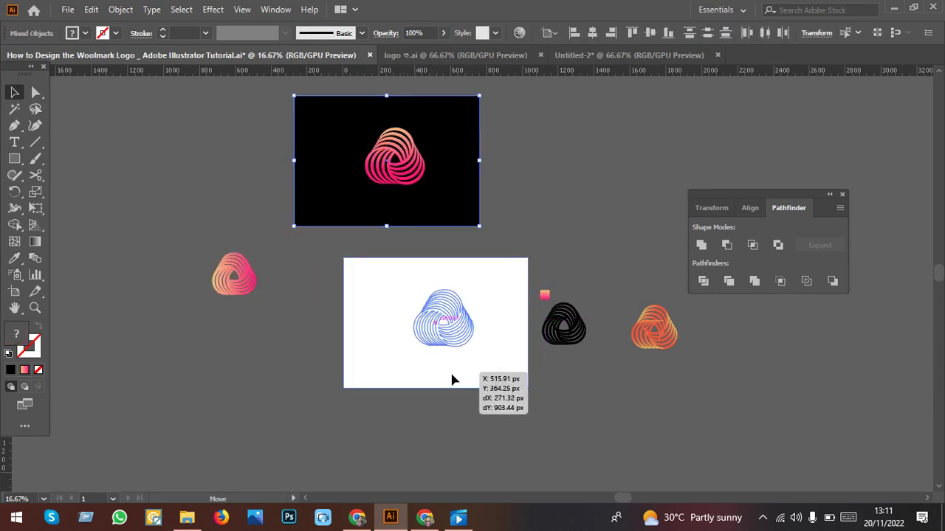
key(ctrl+z)
key(ctrl+plus)
key(ctrl+plus)
key(ctrl+plus)
click(565, 441)
scroll(587, 443, up, 1)
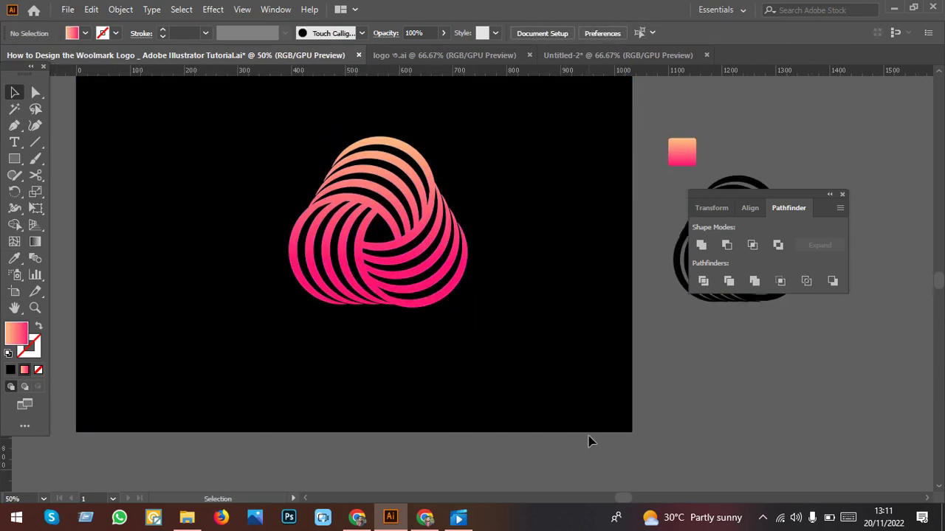
scroll(590, 441, up, 1)
click(429, 319)
- Enlarge the gradient logo and centre it on the black artboard
click(421, 301)
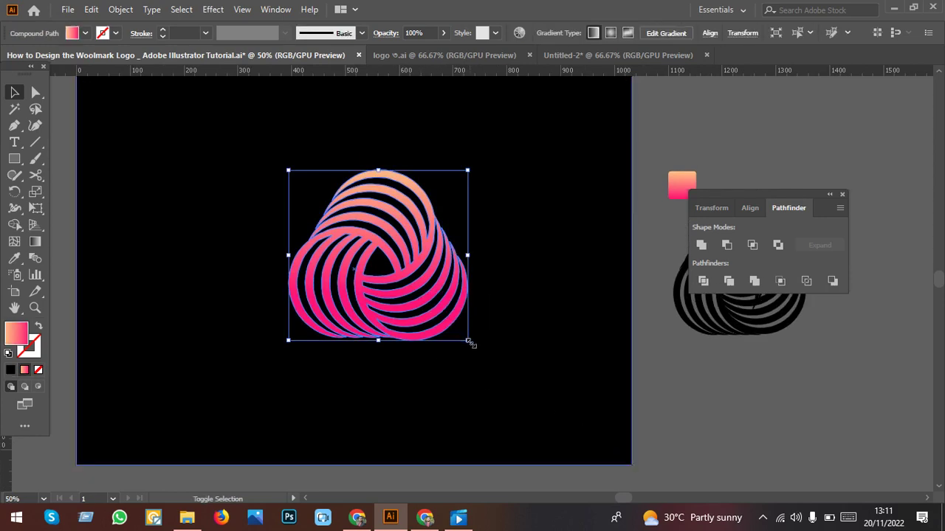
drag(501, 390, 540, 415)
drag(464, 305, 435, 295)
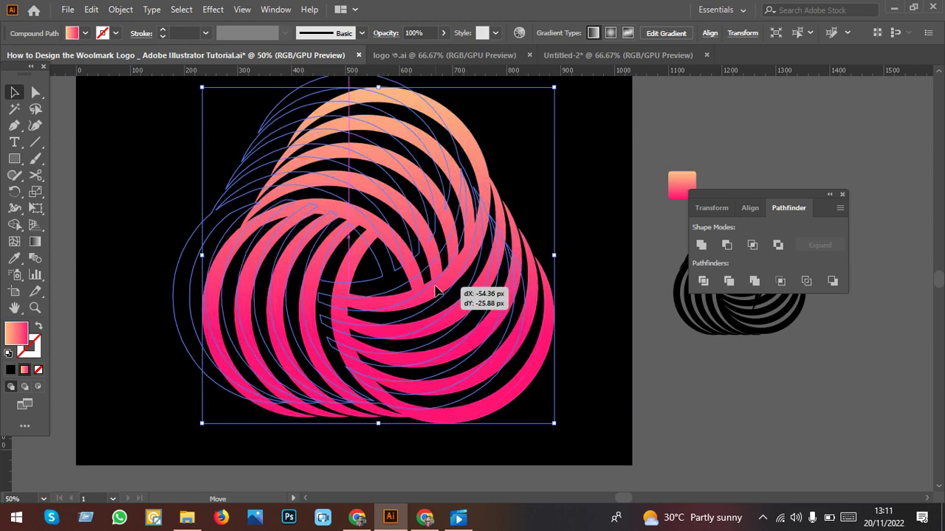
scroll(496, 380, down, 1)
click(654, 447)
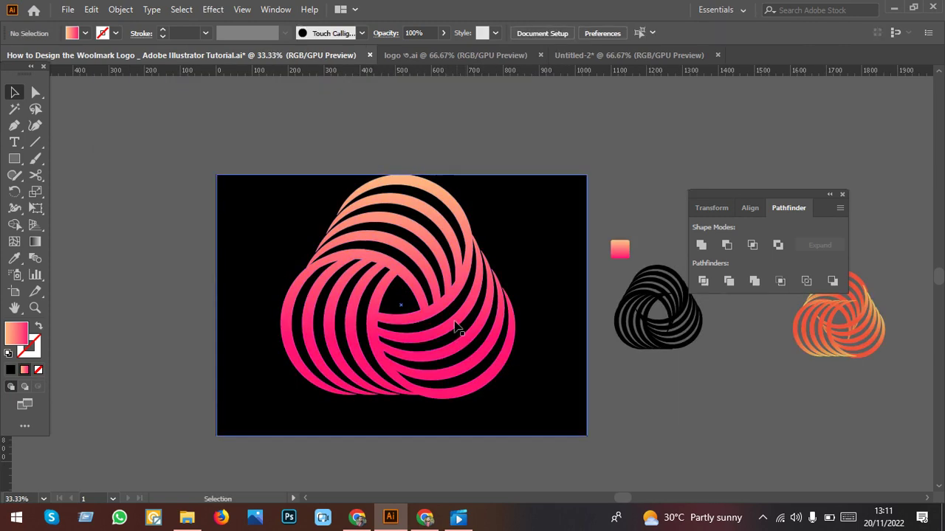
drag(456, 329, 460, 339)
scroll(459, 339, up, 1)
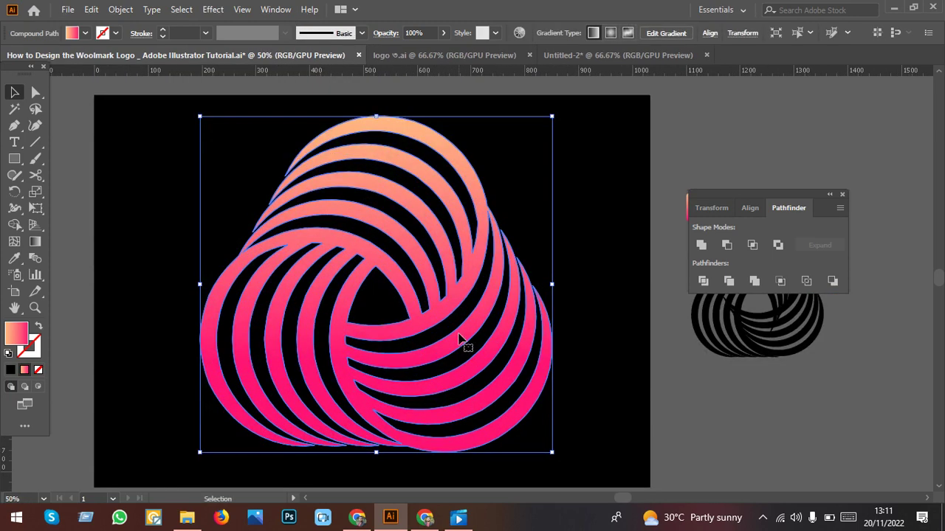
click(672, 408)
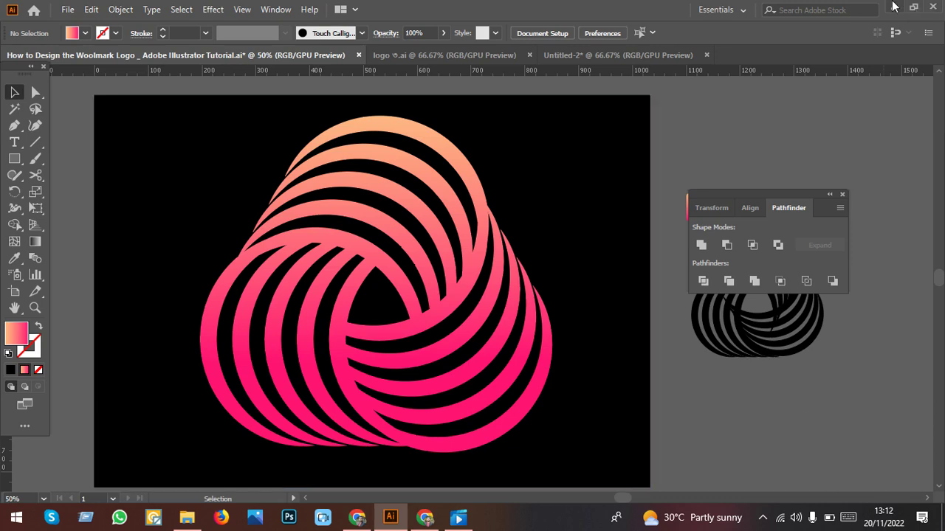
- Minimize the Illustrator, both Chrome windows and the File Explorer window
click(893, 8)
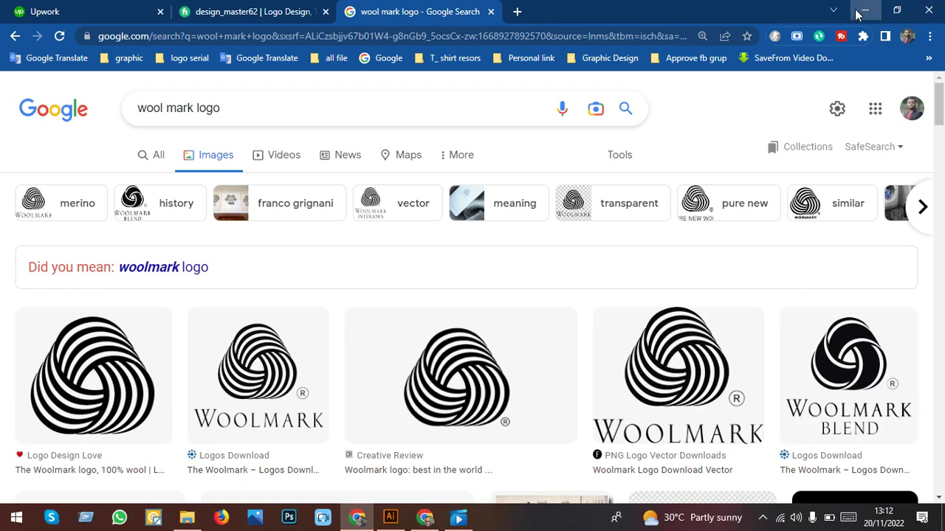
click(866, 10)
click(874, 14)
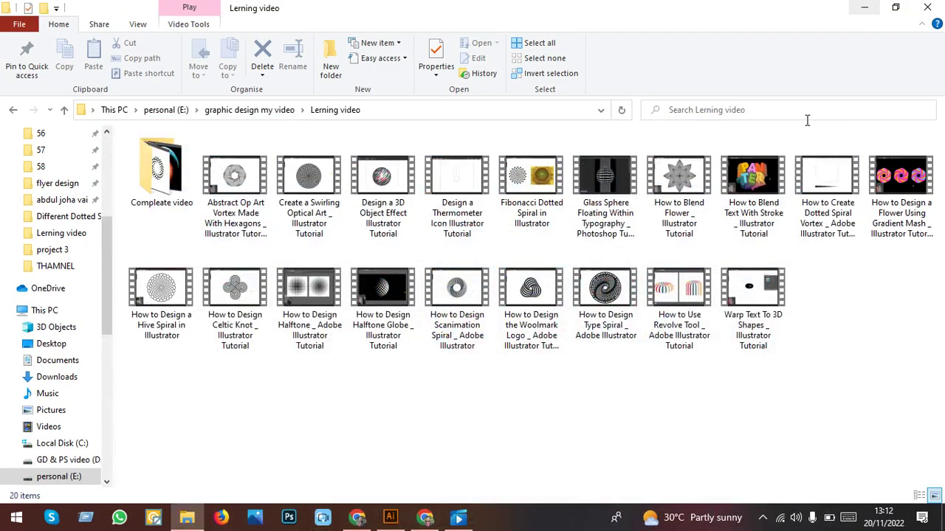
click(856, 7)
- Dismiss the desktop context menu and bring up the screen recorder controls from the tray
right_click(807, 220)
click(812, 227)
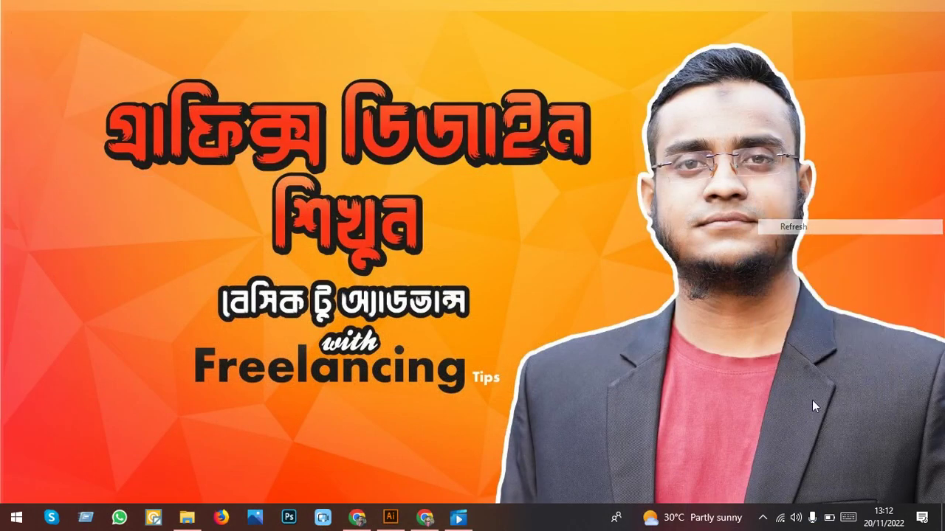
click(762, 517)
click(750, 490)
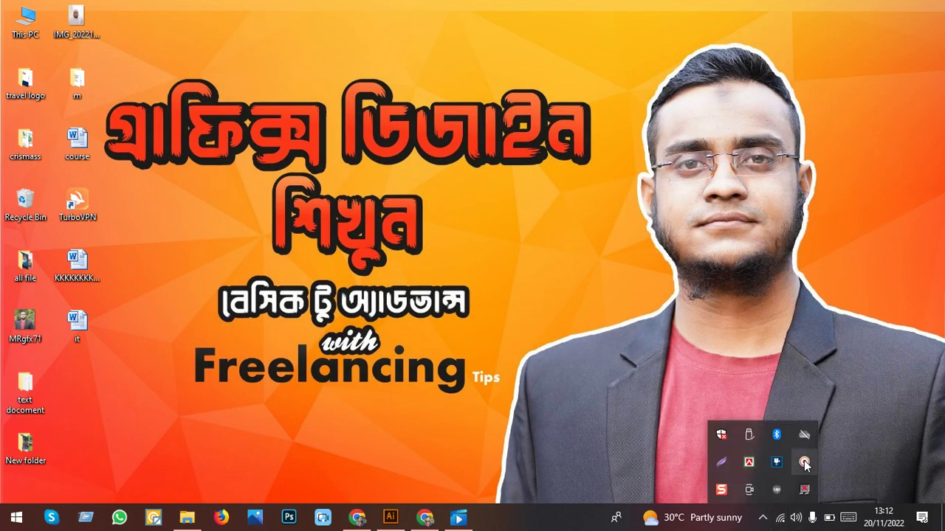